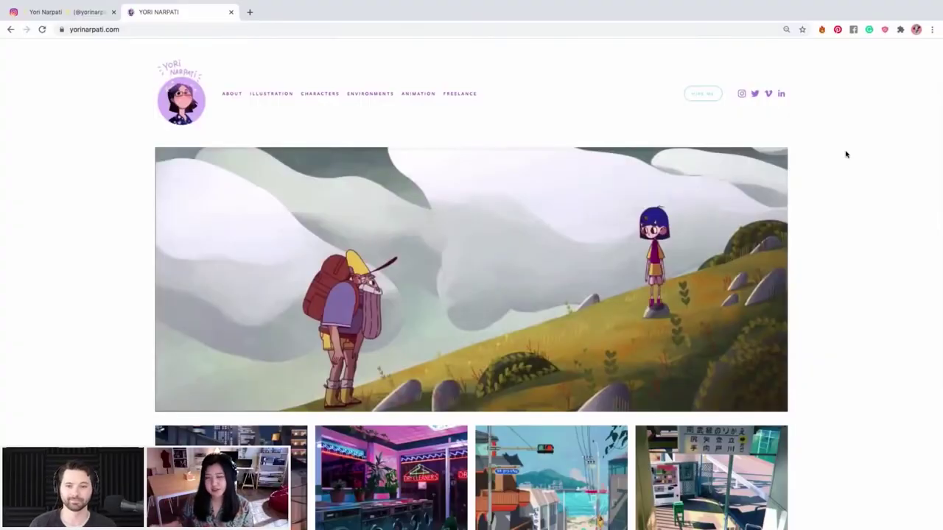
Look through the banner artwork and the thumbnail gallery on the artist's portfolio home page
scroll(845, 154, down, 3)
scroll(846, 154, up, 3)
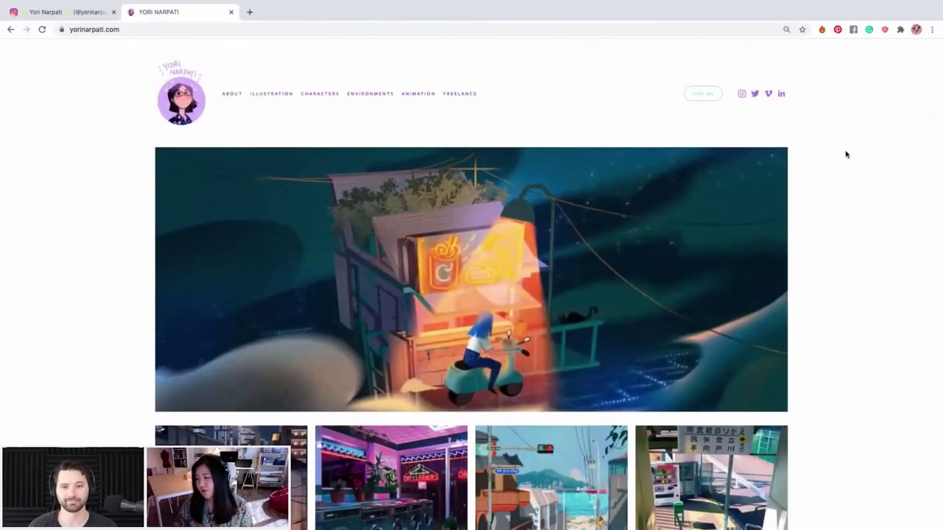
scroll(846, 154, down, 3)
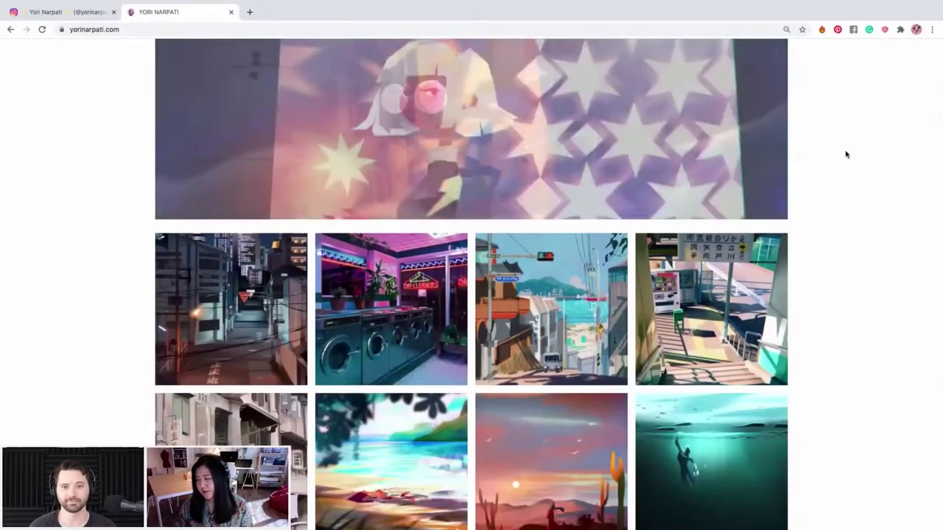
scroll(845, 154, down, 2)
scroll(846, 154, down, 2)
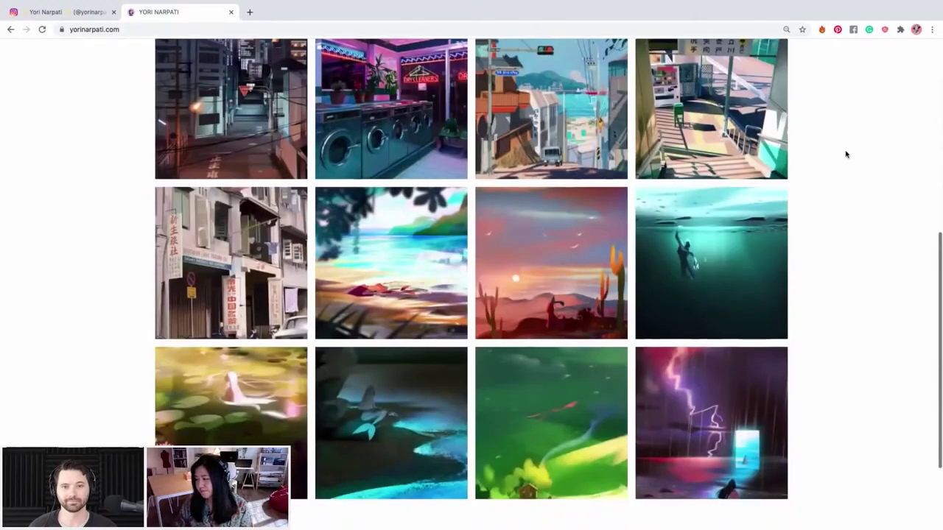
scroll(846, 154, up, 5)
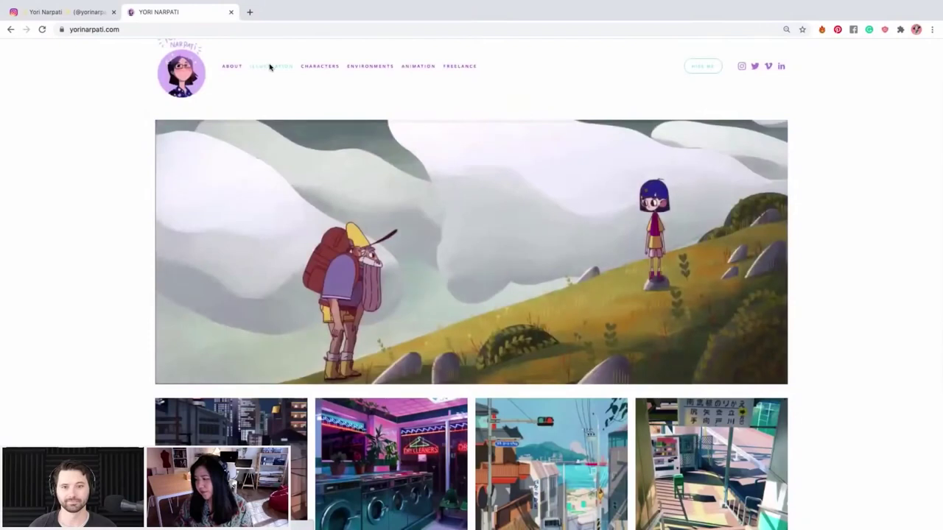
Go to the portfolio's Illustration page and look through the illustrated scenes
click(270, 67)
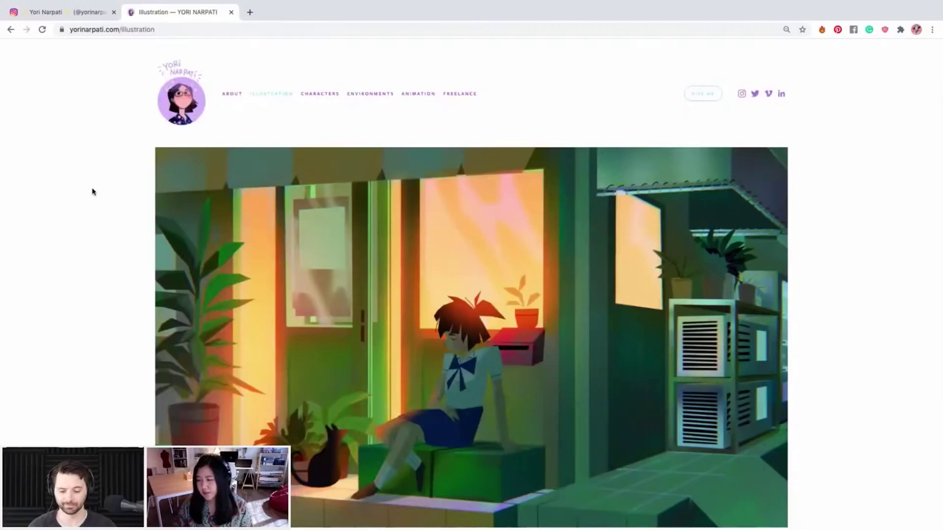
scroll(92, 191, down, 4)
scroll(92, 191, down, 5)
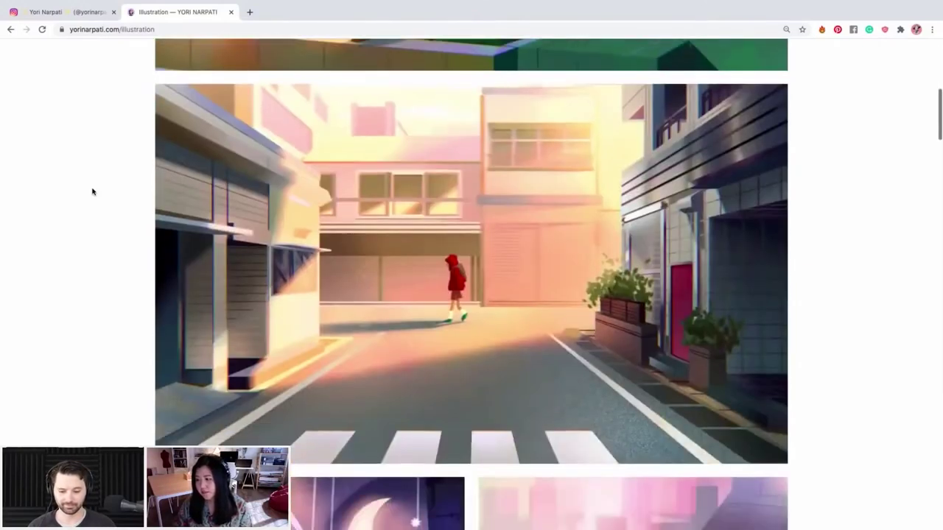
scroll(92, 191, down, 10)
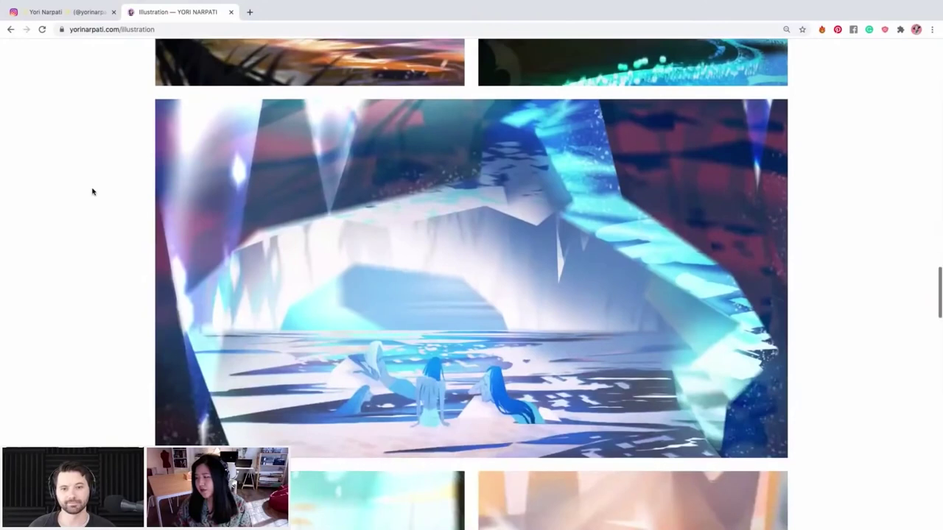
scroll(92, 192, down, 2)
scroll(92, 192, down, 2)
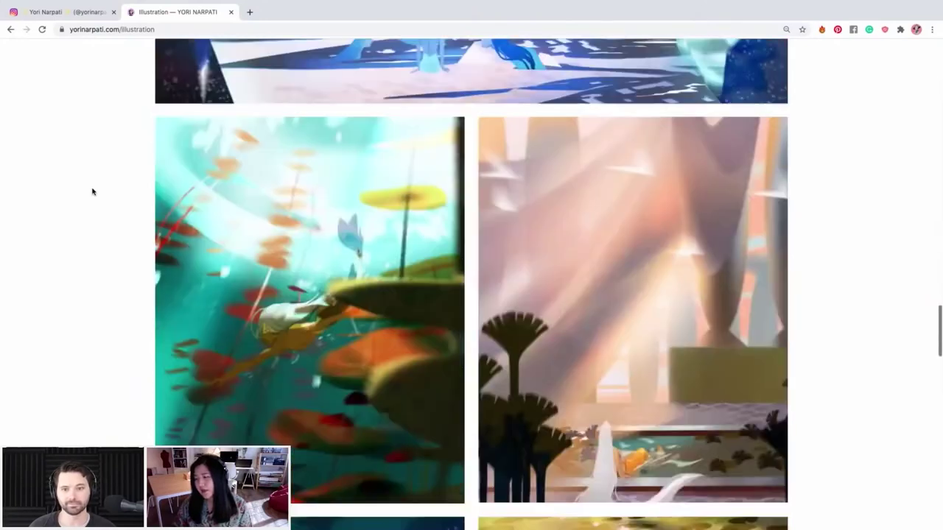
scroll(92, 191, down, 2)
scroll(92, 192, down, 2)
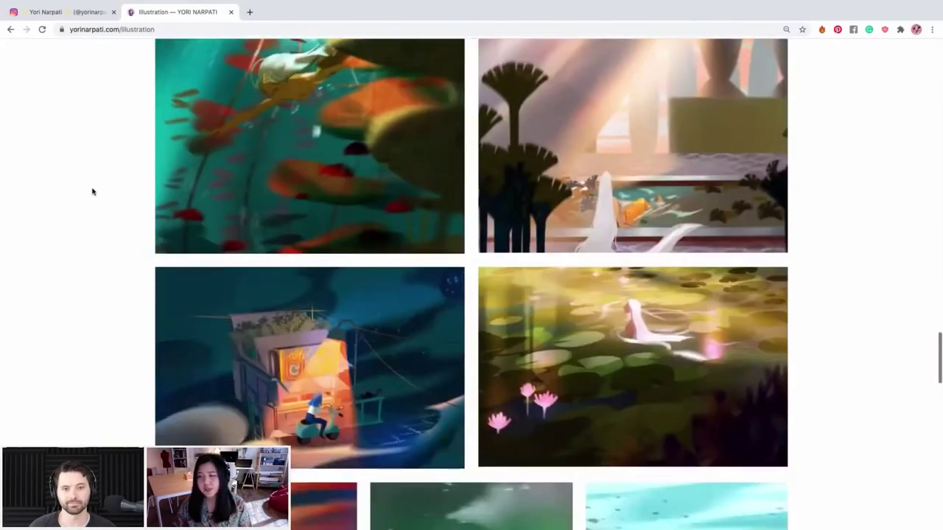
scroll(92, 192, down, 2)
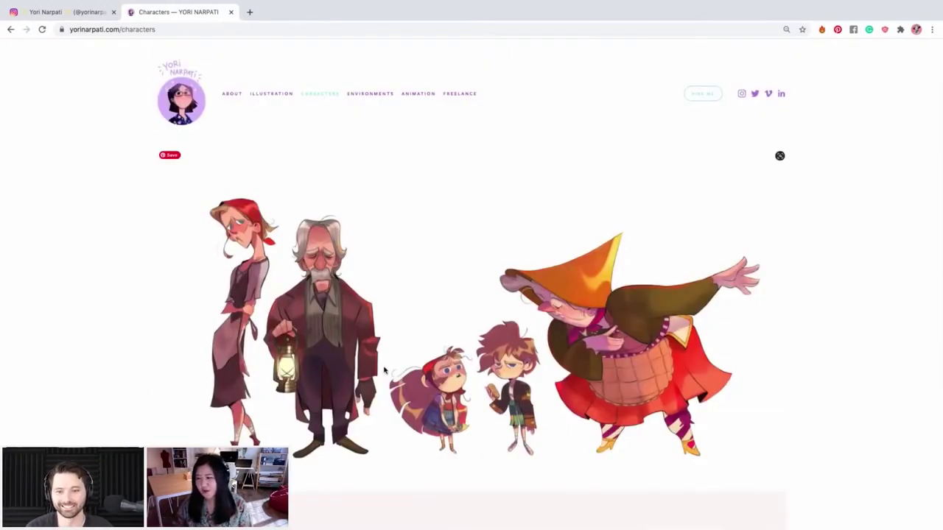
Look through the character line-ups on the portfolio's Characters page
scroll(384, 370, down, 4)
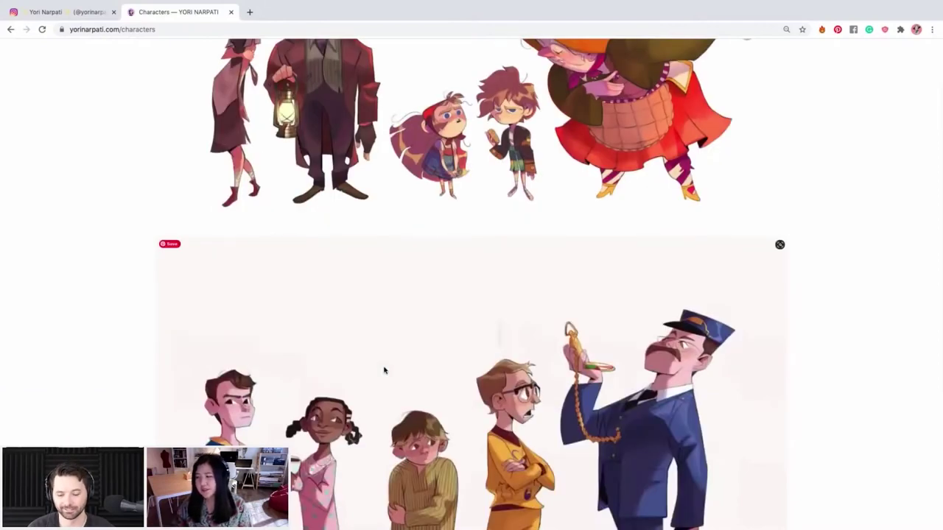
scroll(384, 370, down, 3)
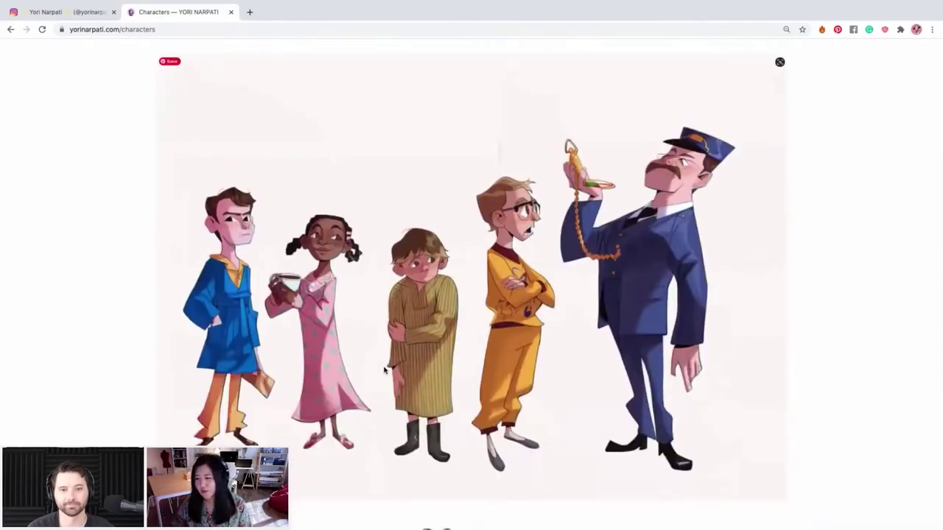
scroll(384, 371, down, 1)
scroll(384, 370, down, 1)
scroll(384, 371, down, 5)
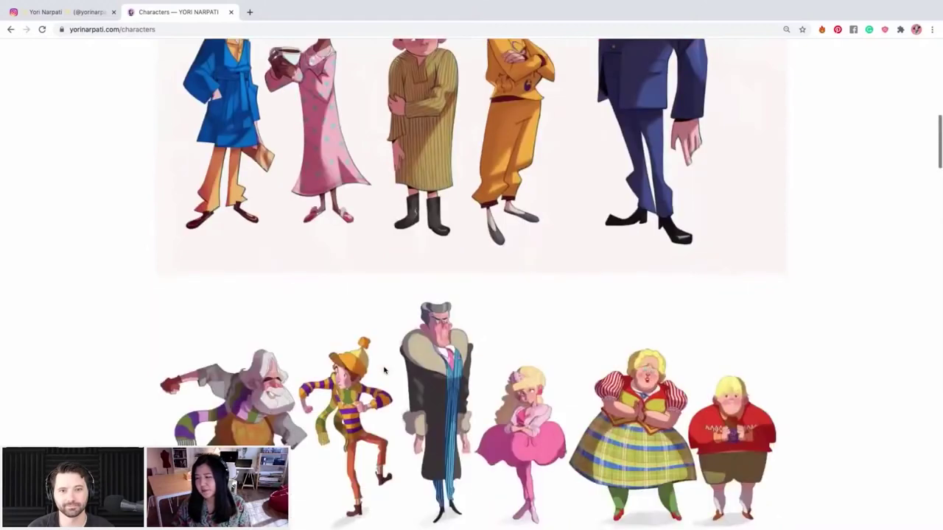
Go to the portfolio's Environments page and examine the dry cleaners painting and the street scenes below it
click(370, 93)
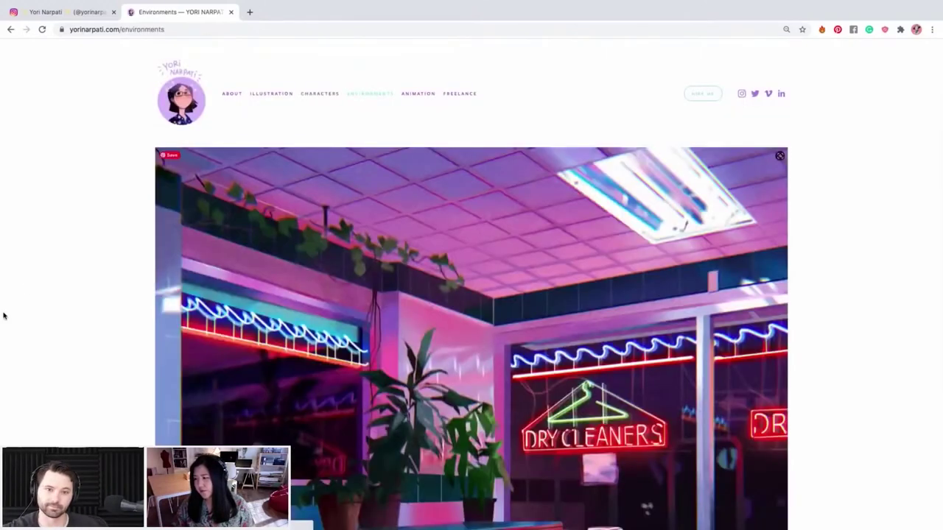
scroll(61, 219, down, 3)
scroll(61, 221, down, 2)
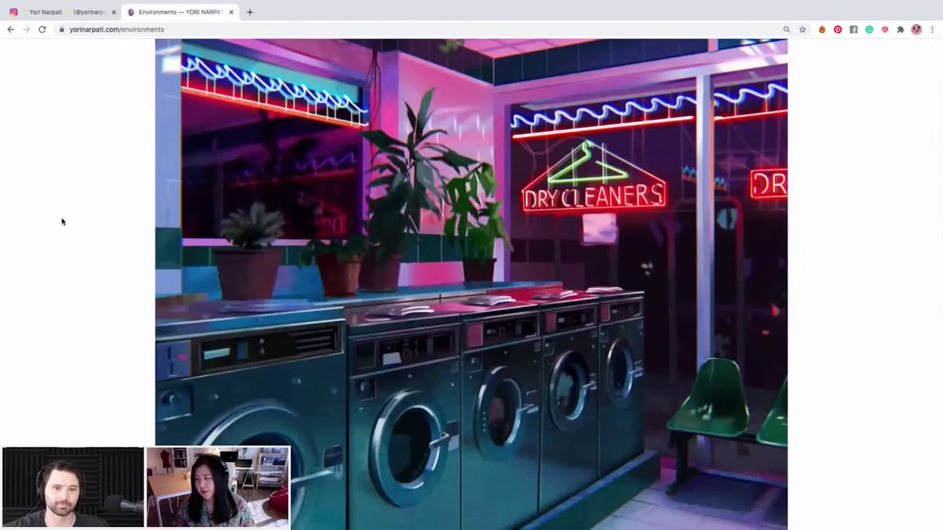
scroll(62, 221, down, 2)
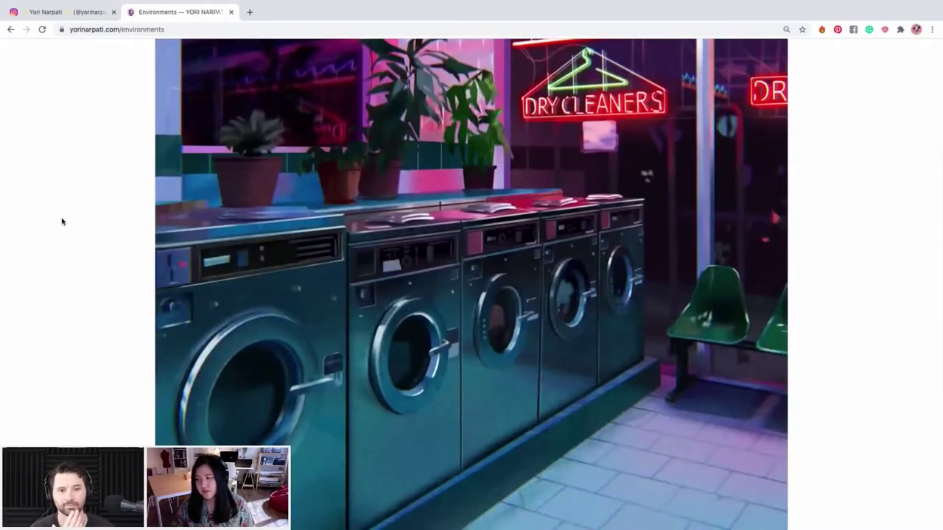
scroll(62, 221, down, 3)
scroll(62, 221, down, 3)
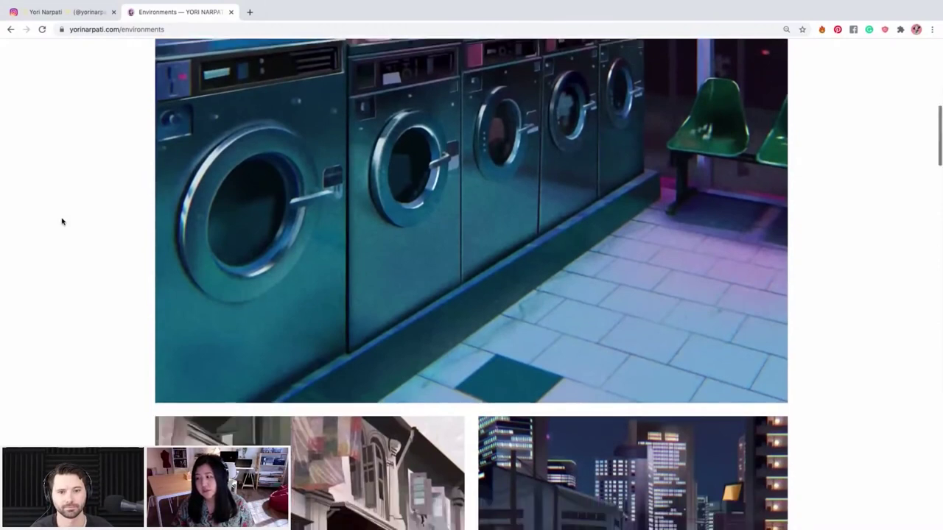
scroll(62, 220, down, 3)
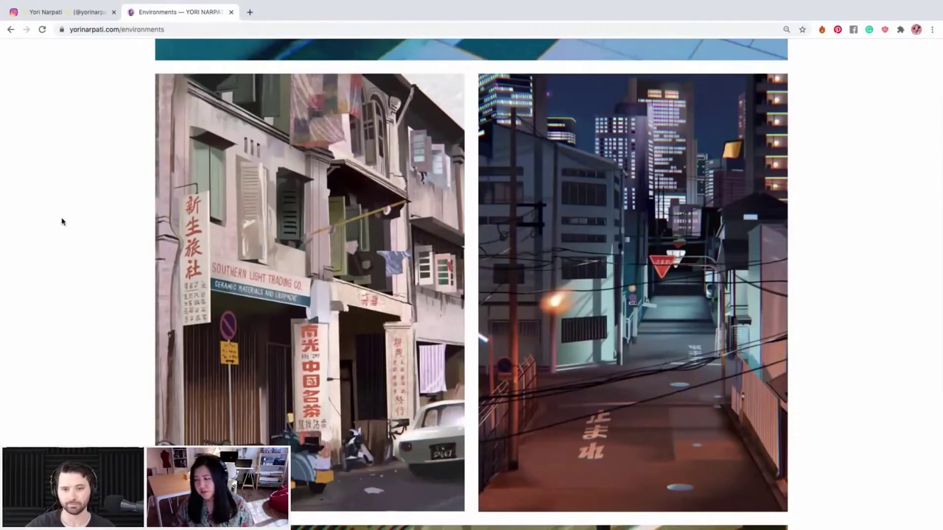
scroll(62, 221, down, 5)
Show the artist's Instagram profile, then take the browser out of full screen to reach the Photoshop workspace
click(44, 11)
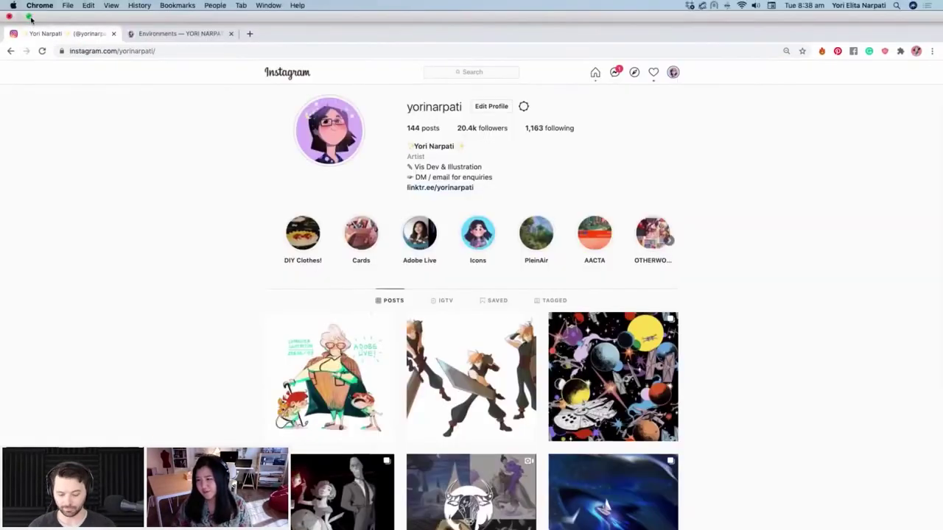
click(29, 16)
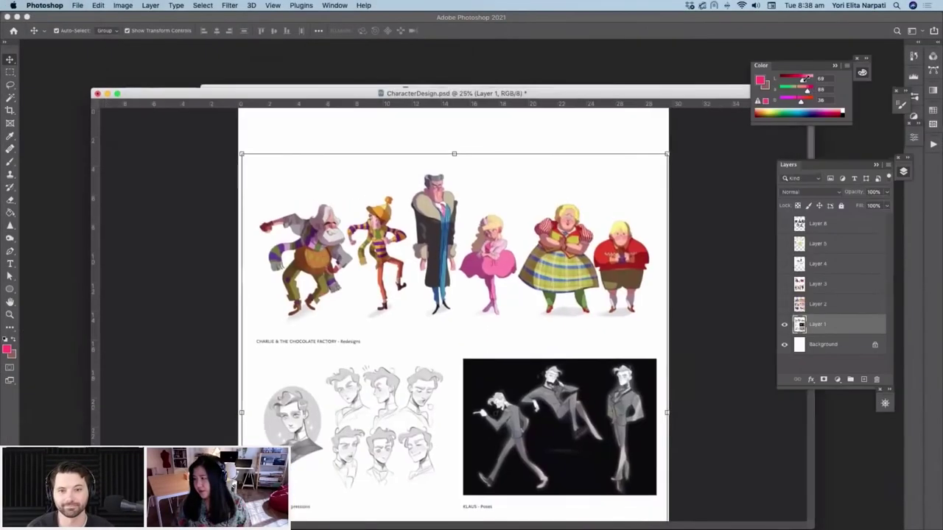
drag(668, 91, 801, 46)
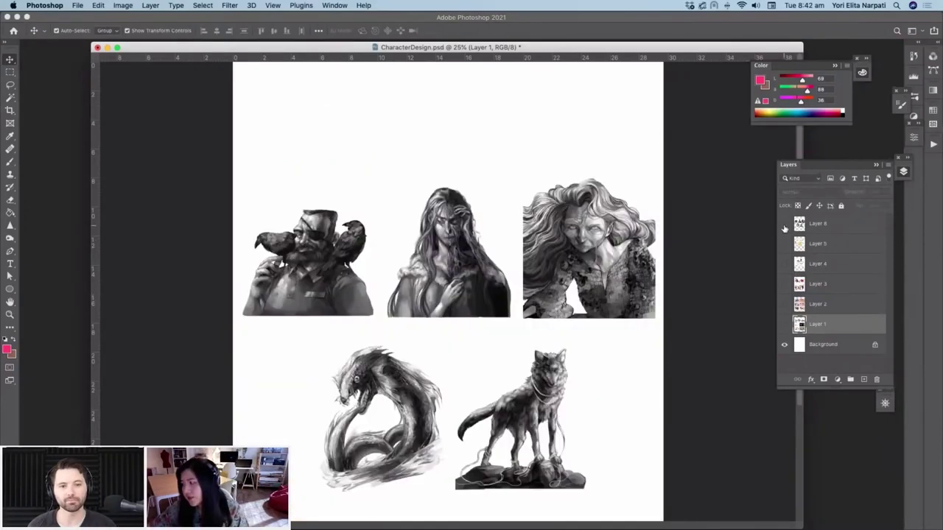
Display Layer 5 instead of Layer 1 in CharacterDesign.psd and inspect the Maia and Grandpa character sheets
click(784, 224)
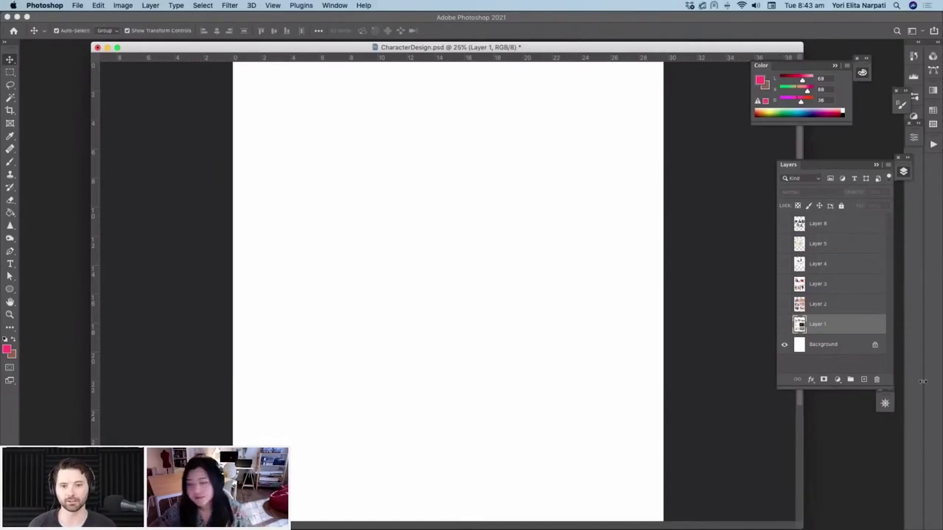
click(784, 244)
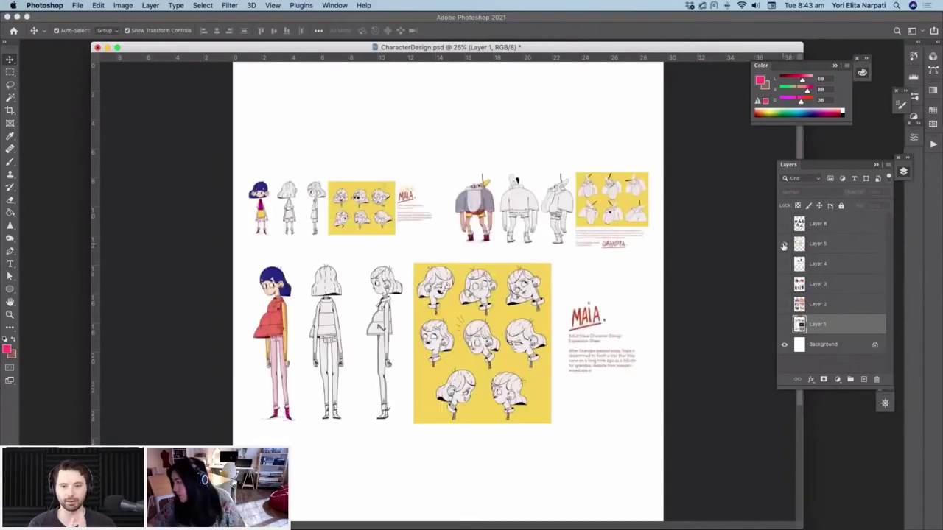
scroll(457, 372, up, 5)
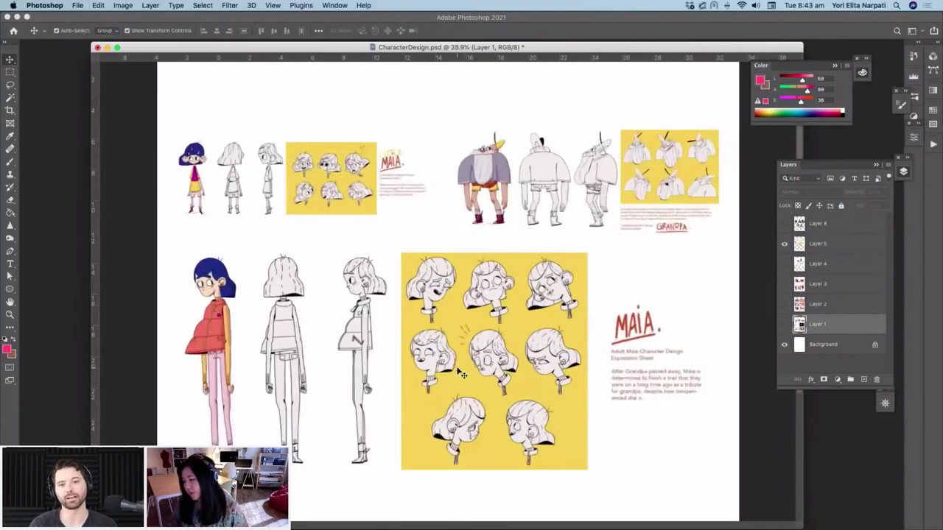
scroll(458, 373, down, 3)
scroll(458, 372, up, 1)
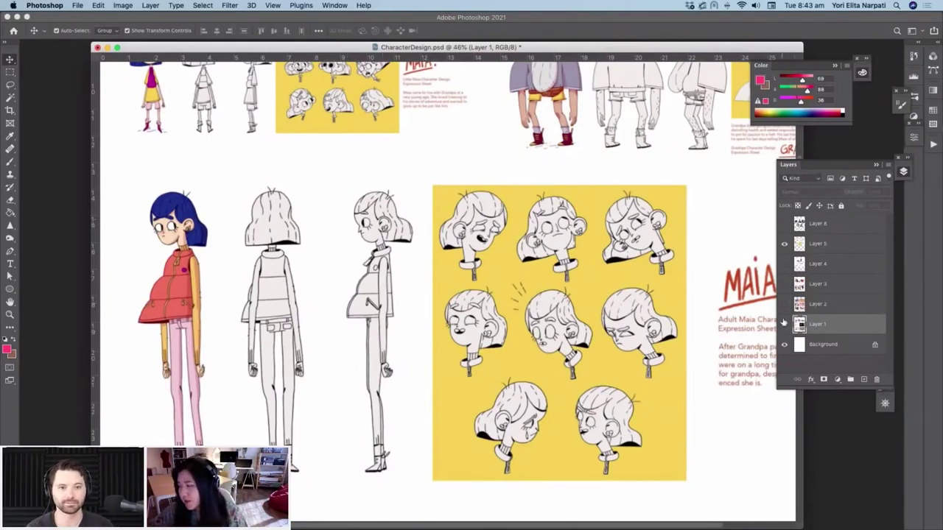
Display Layer 1 instead of Layer 5 and inspect the Charlie & the Chocolate Factory redesigns
click(784, 244)
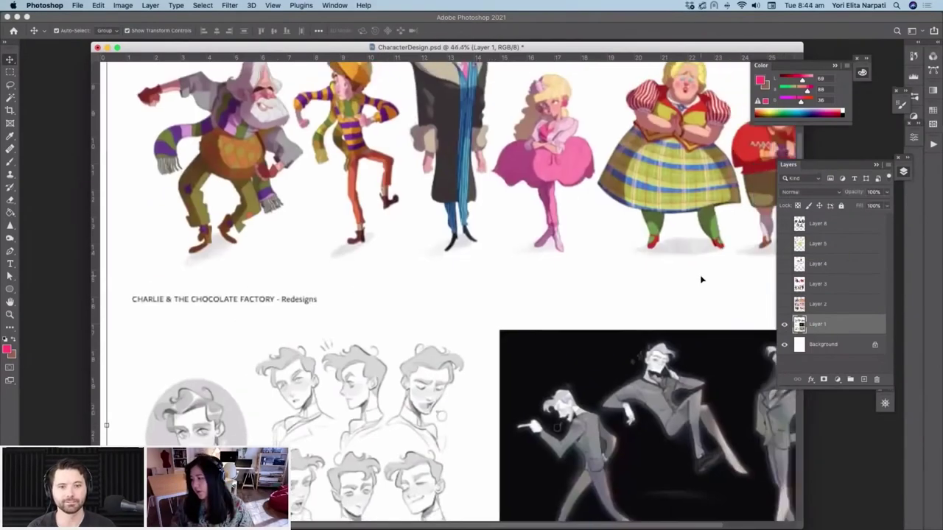
scroll(701, 279, down, 3)
scroll(701, 279, up, 3)
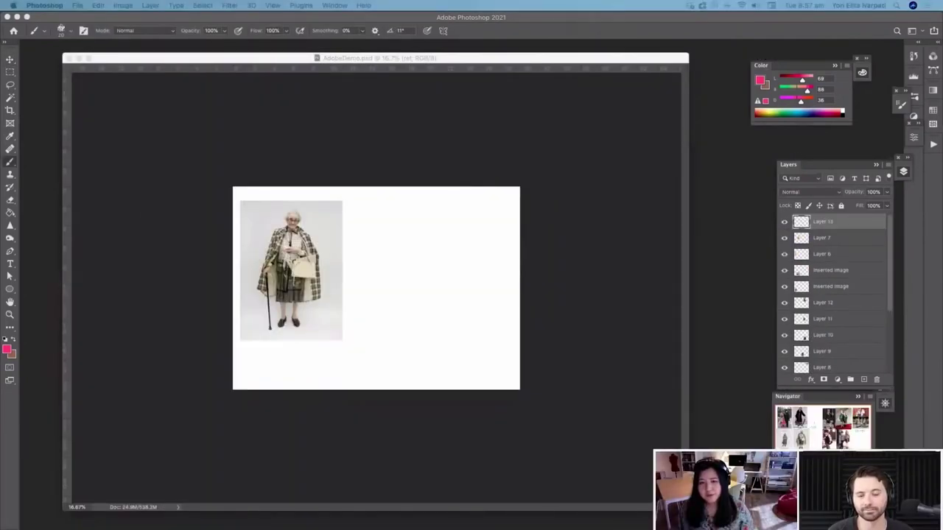
Bring AdobeDemo.psd to the front and try adjusting the opacity of the ref layer holding the grandma photo
key(shift+Tab)
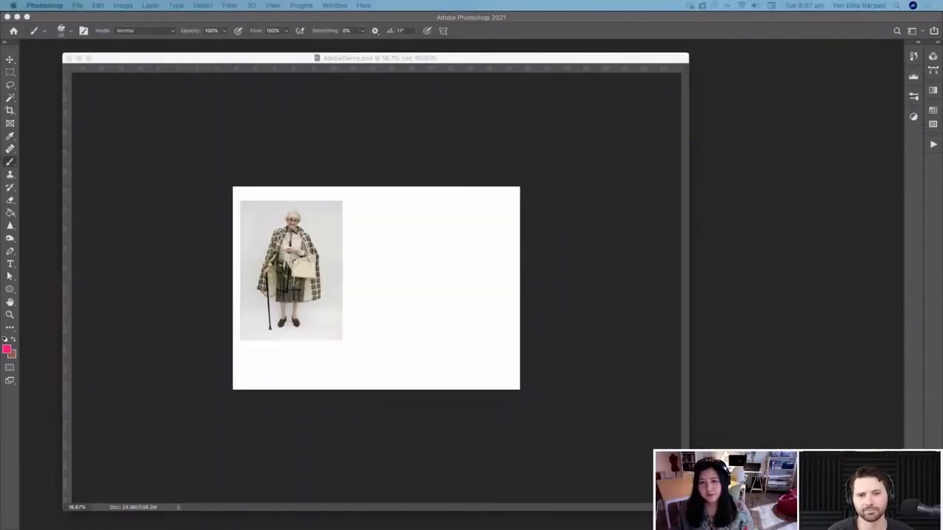
click(389, 89)
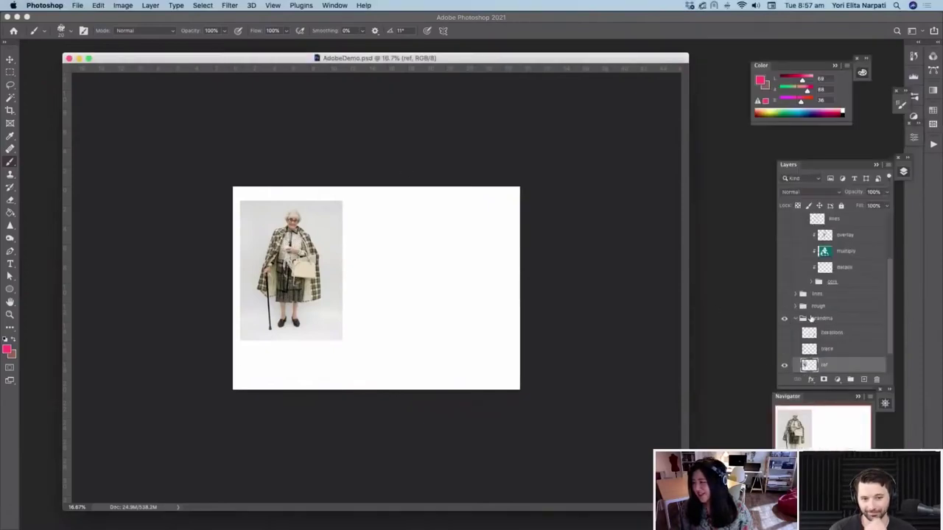
click(888, 193)
drag(884, 205, 914, 203)
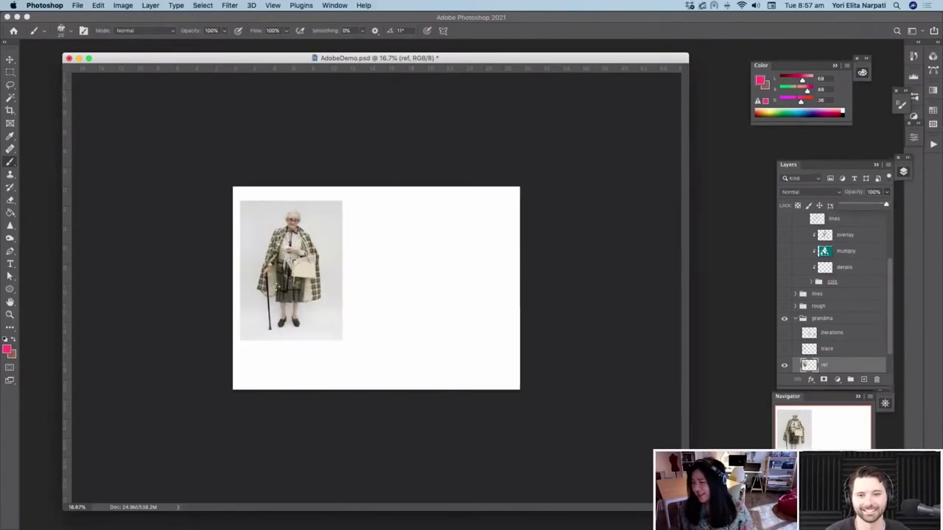
scroll(276, 288, up, 5)
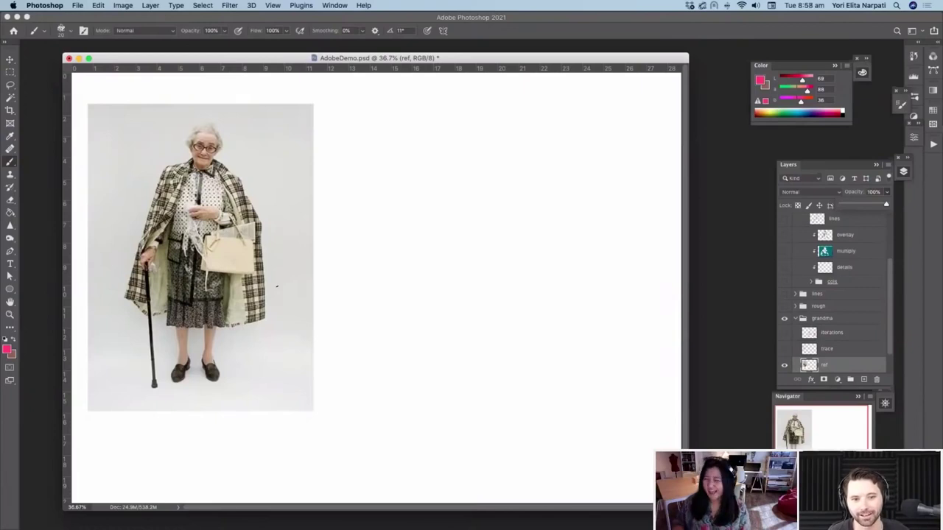
Return to AdobeDemo.psd and lower the opacity of the ref layer in the grandma group to about 54%
key(super+Tab)
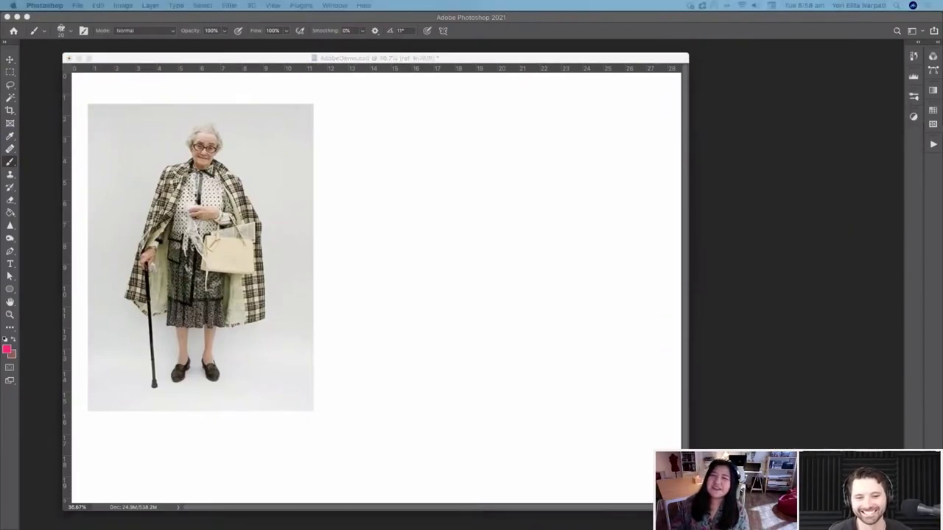
click(373, 68)
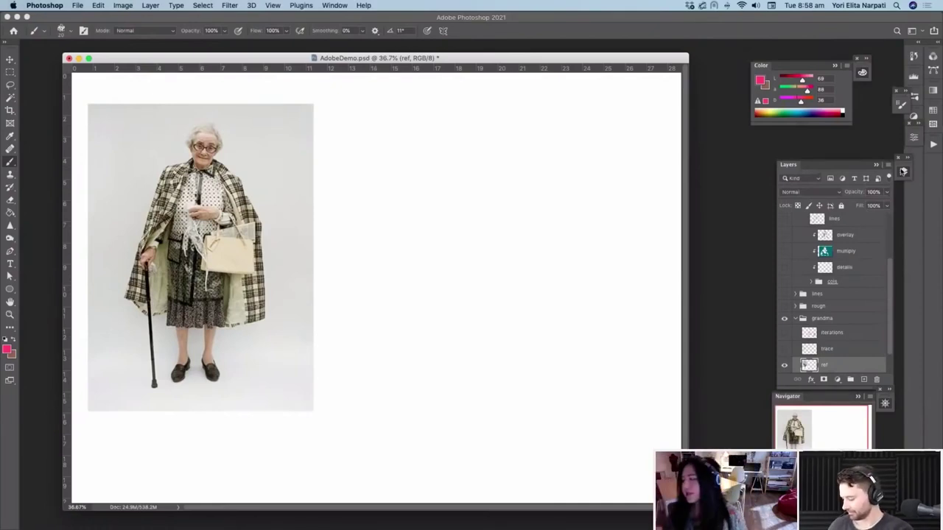
click(887, 194)
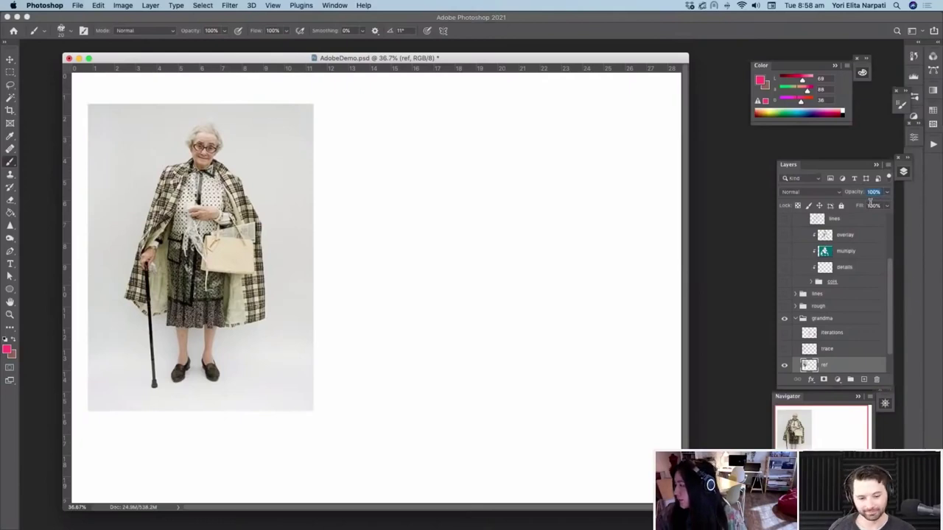
click(887, 192)
click(866, 206)
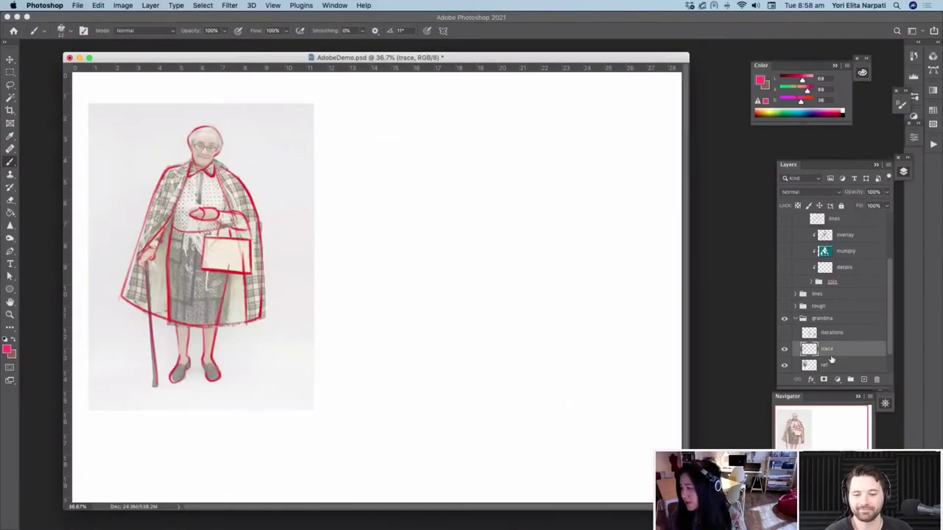
Lower the opacity of the ref layer to 43% and bring AdobeDemo.psd back to the front
click(831, 363)
click(886, 192)
drag(884, 201, 866, 212)
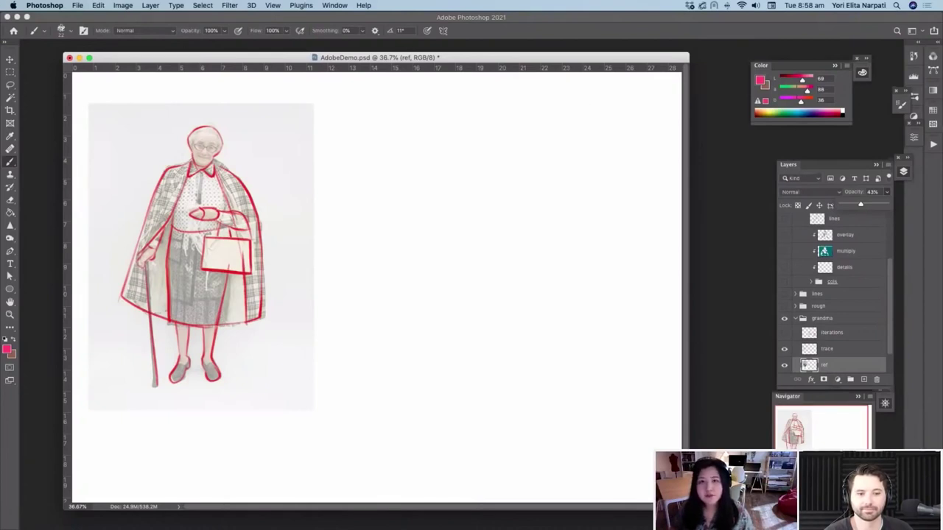
key(super+Tab)
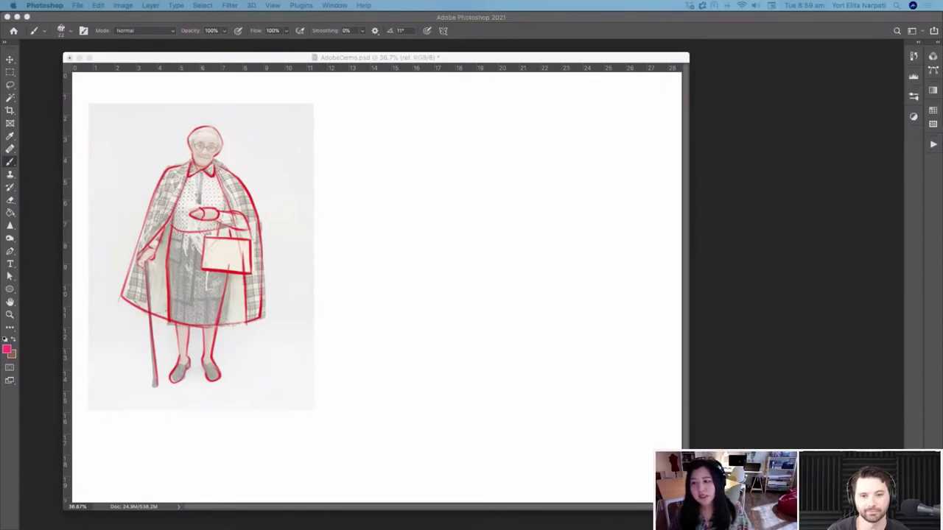
click(392, 59)
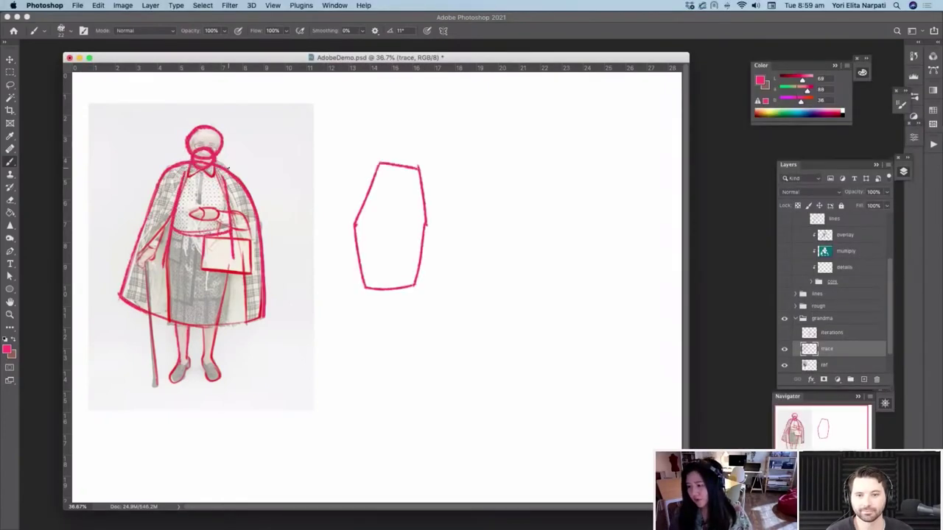
Compare the photo with and without the trace layer, then show the iterations layer and hide the trace layer
click(784, 349)
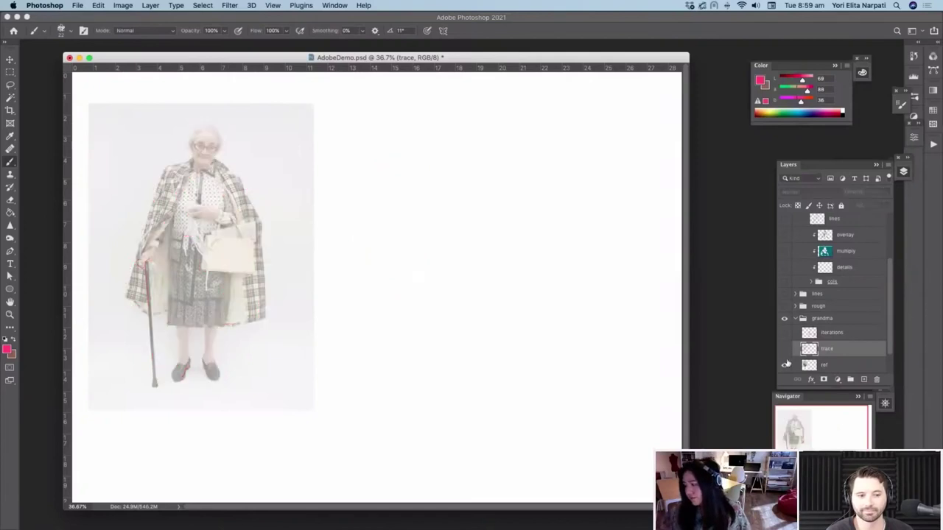
click(785, 349)
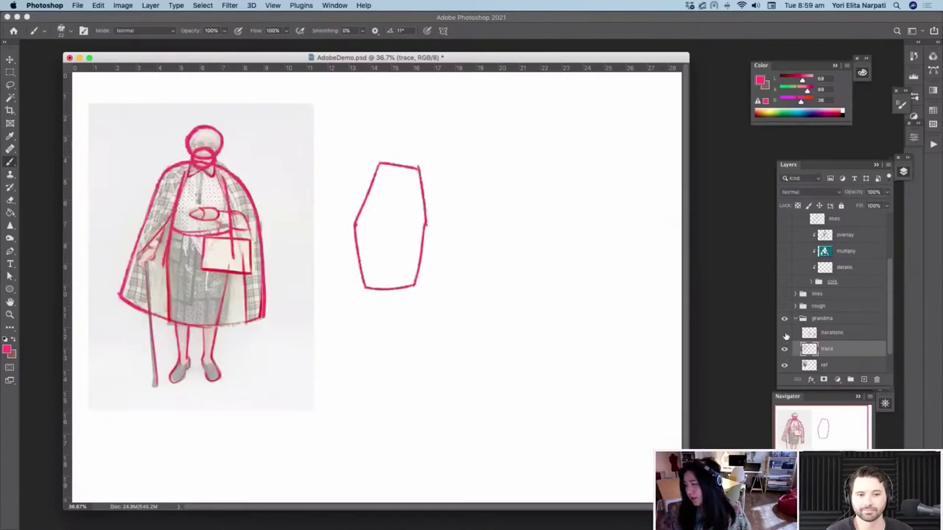
click(784, 332)
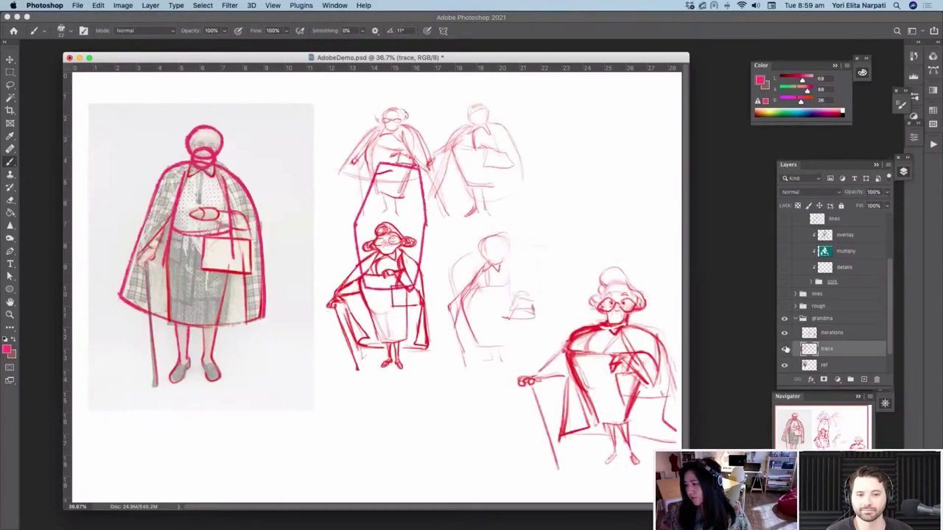
click(785, 350)
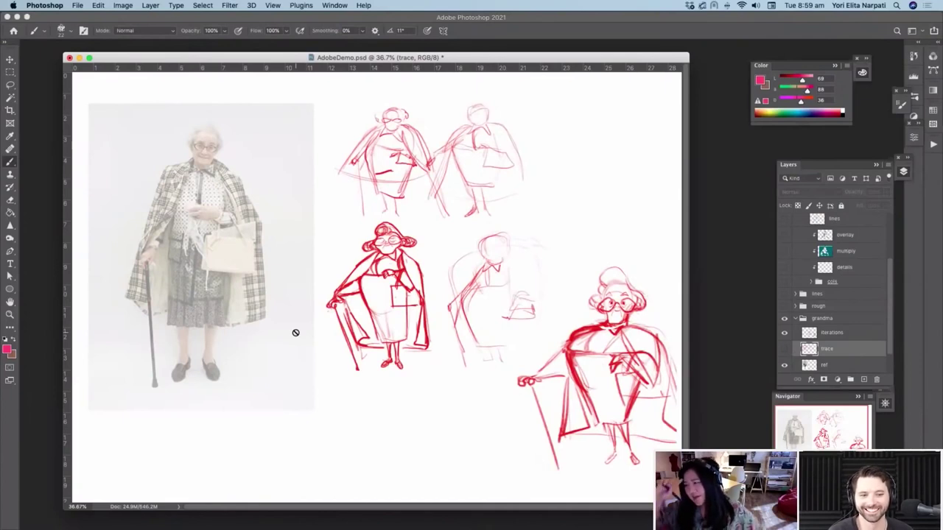
Fade the iterations layer by lowering its opacity and add a new layer above it in the grandma group
scroll(296, 332, right, 3)
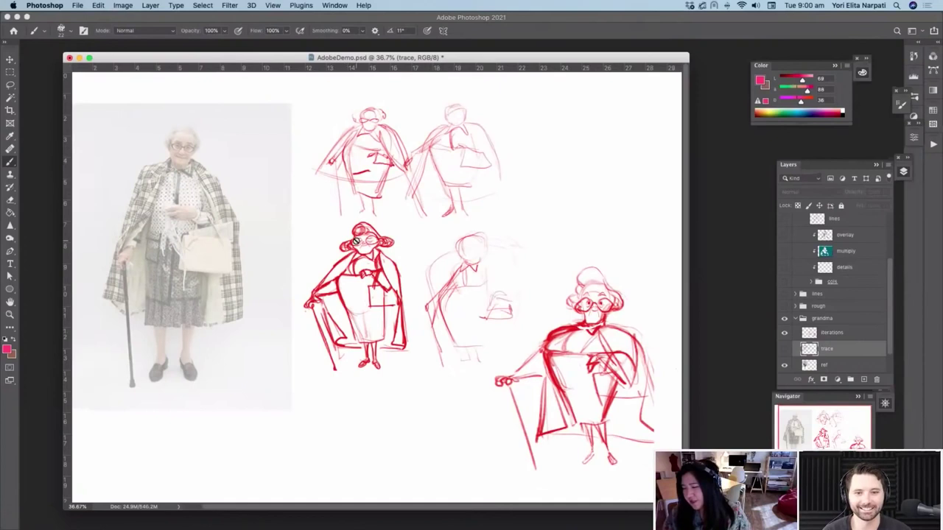
click(844, 337)
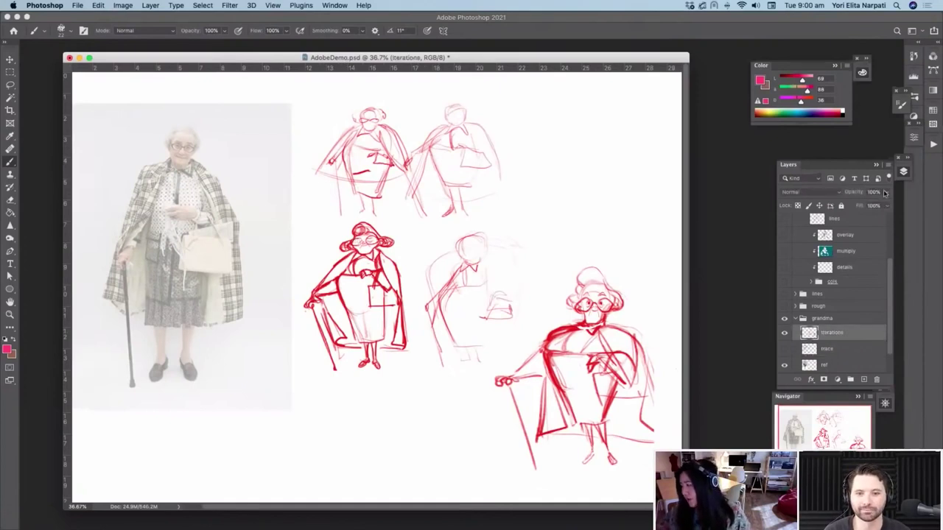
click(860, 206)
click(863, 378)
Set the brush size to 11 px and outline the tapered torso shape over the middle grandma iteration
right_click(399, 233)
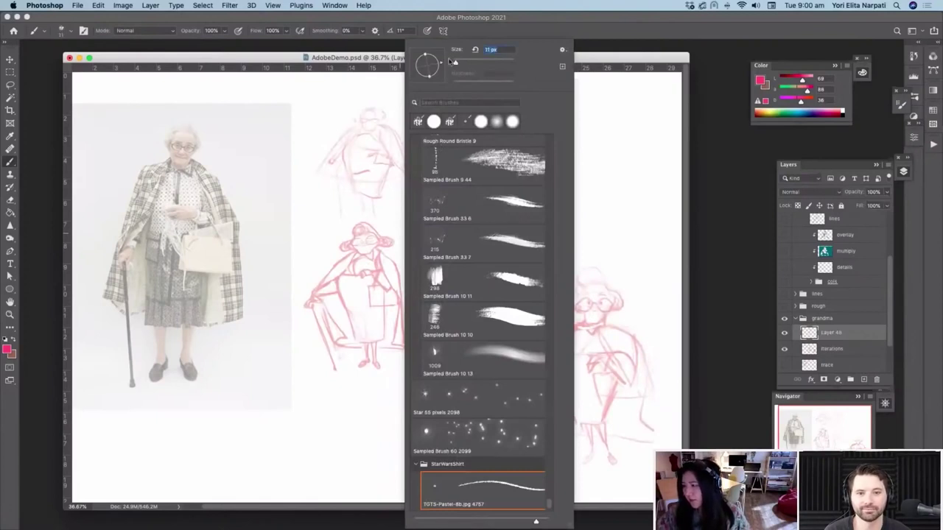
click(392, 64)
mouse_move(352, 258)
mouse_down()
mouse_move(337, 291)
mouse_move(336, 277)
mouse_move(349, 327)
mouse_up()
drag(339, 291, 352, 329)
mouse_move(377, 287)
mouse_down()
mouse_move(381, 339)
mouse_move(366, 287)
mouse_move(352, 330)
mouse_move(380, 343)
mouse_up()
drag(338, 274, 378, 271)
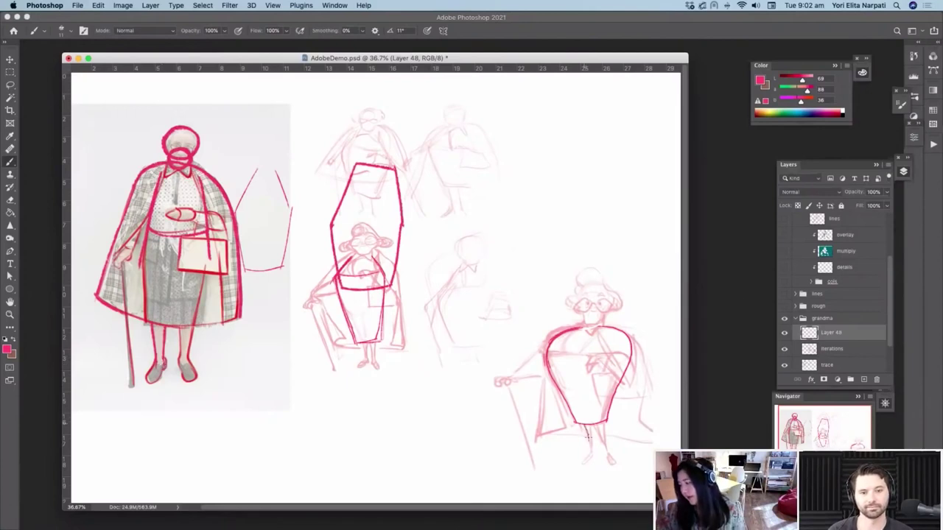
Draw the thin legs and the cane arm over the large grandma iteration
mouse_move(590, 424)
mouse_down()
mouse_move(582, 462)
mouse_move(602, 437)
mouse_move(608, 445)
mouse_up()
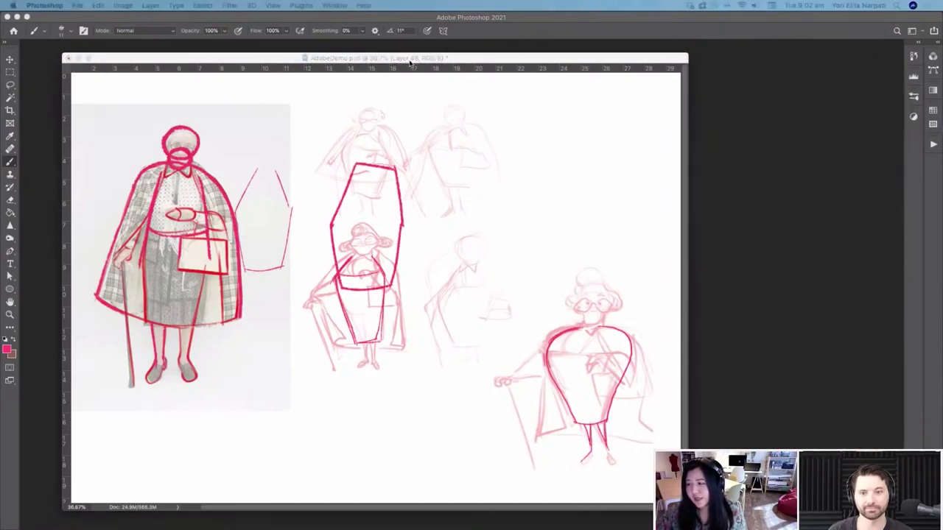
click(411, 66)
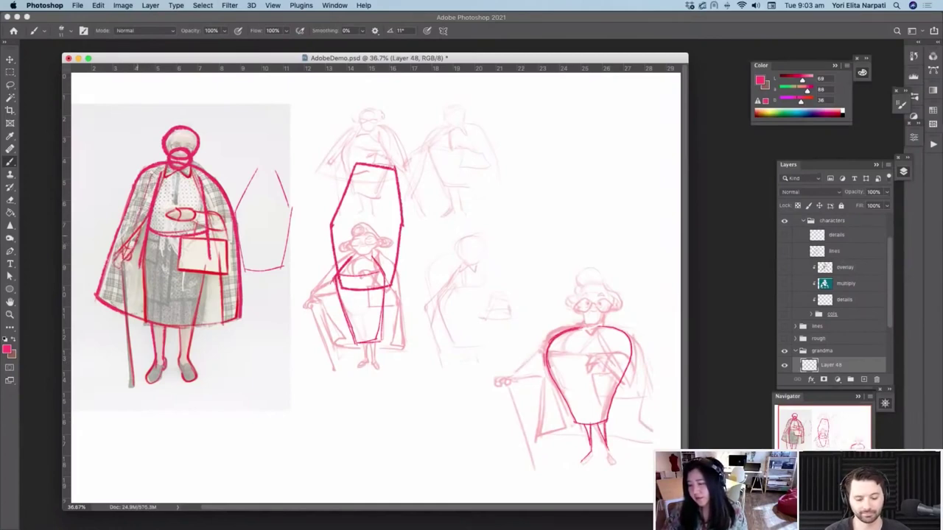
mouse_move(549, 339)
mouse_down()
mouse_move(534, 379)
mouse_move(548, 378)
mouse_move(505, 379)
mouse_up()
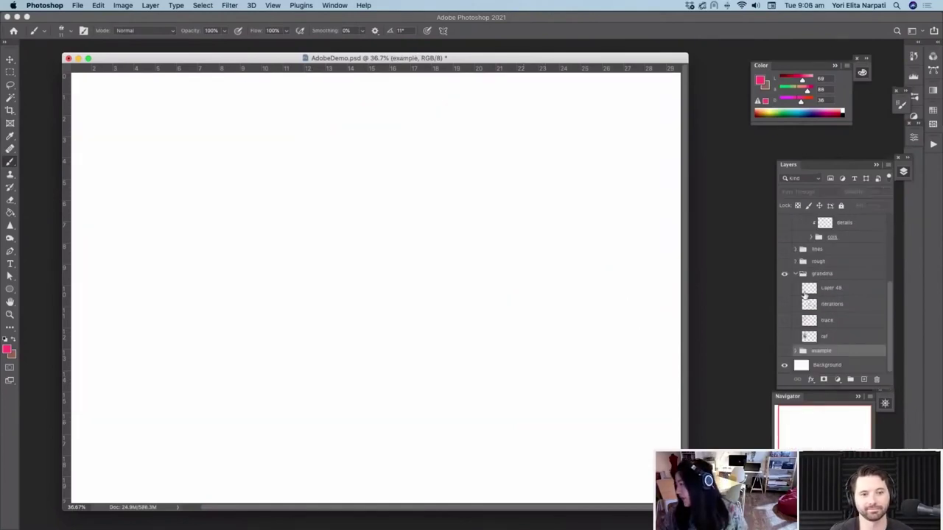
Show the iterations layer, lasso the large grandma sketch and place it on its own new layer
click(784, 305)
click(832, 304)
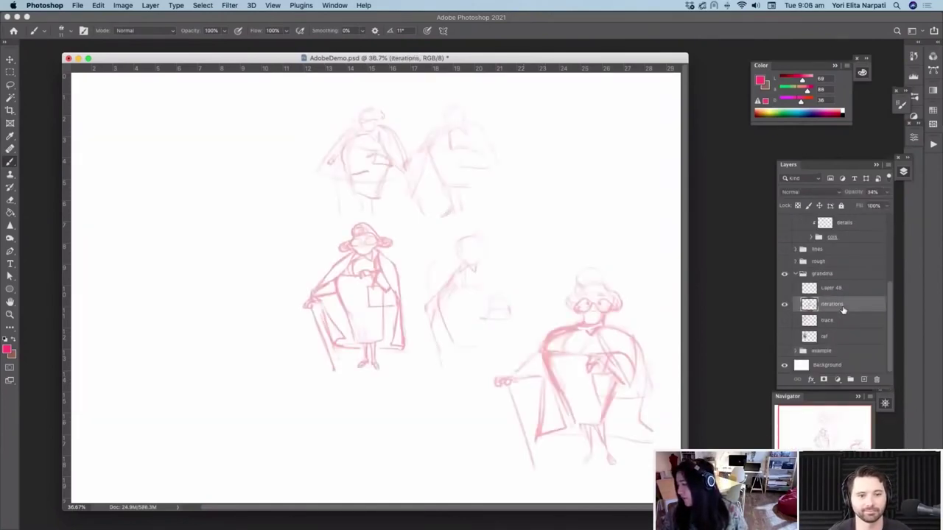
key(v)
key(l)
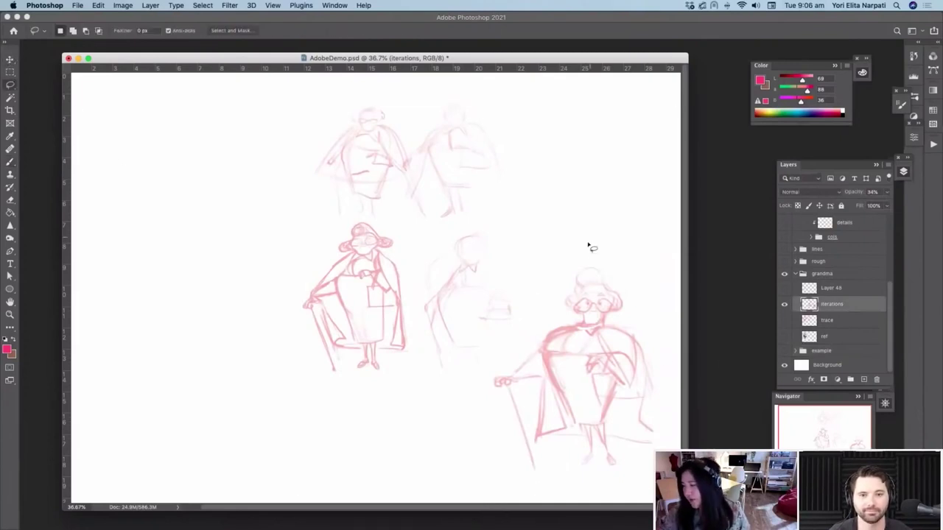
mouse_move(594, 243)
mouse_down()
mouse_move(480, 424)
mouse_move(681, 384)
mouse_move(608, 236)
mouse_up()
right_click(598, 333)
click(626, 408)
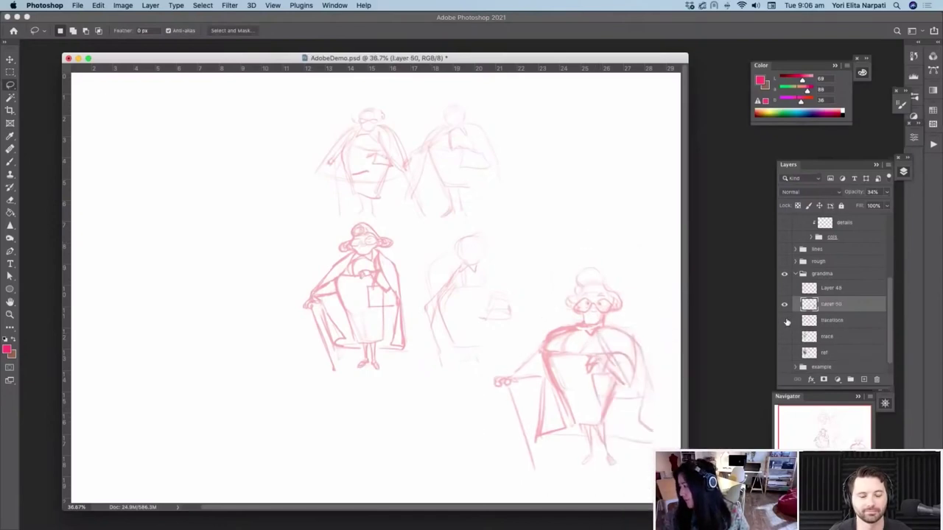
Move the separated grandma sketch to the middle of the canvas and scale it up
click(11, 59)
drag(606, 385, 290, 213)
key(super+z)
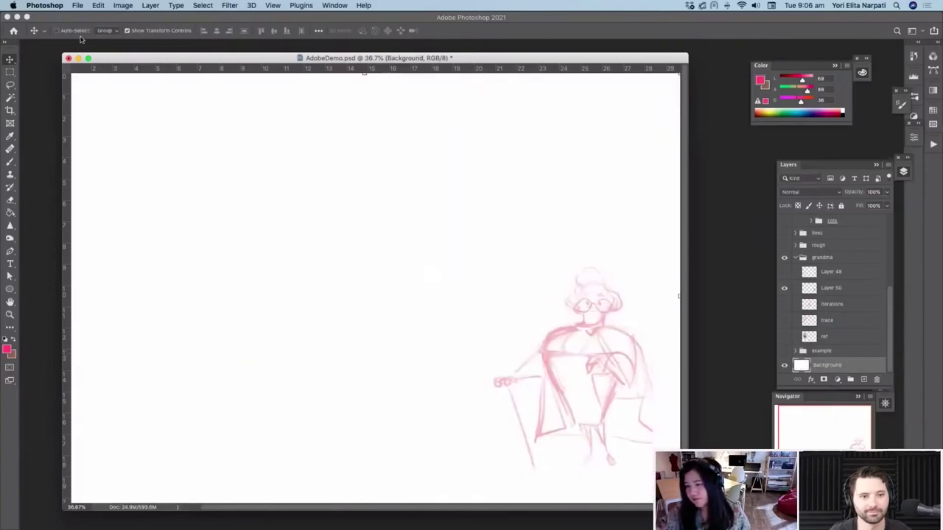
click(832, 289)
drag(602, 425, 359, 291)
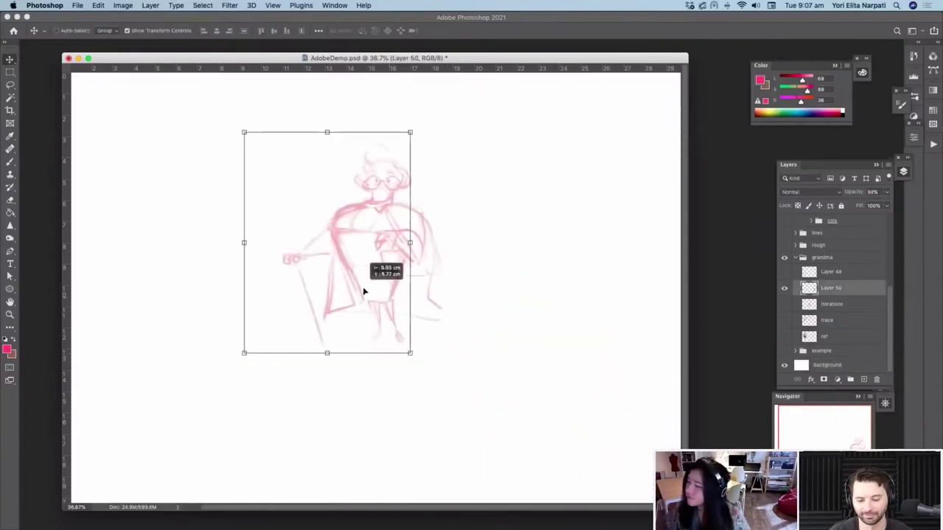
drag(411, 358, 492, 405)
mouse_move(436, 344)
mouse_down()
mouse_move(416, 415)
mouse_move(416, 395)
mouse_up()
drag(475, 464, 464, 452)
drag(425, 380, 424, 391)
key(Return)
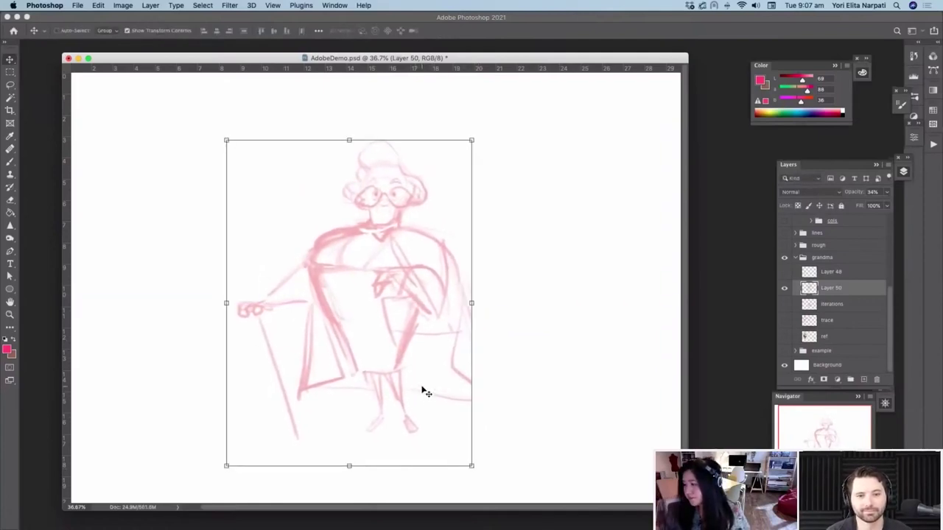
Add a new layer above the enlarged grandma sketch and set the foreground color to #e1567a
click(863, 379)
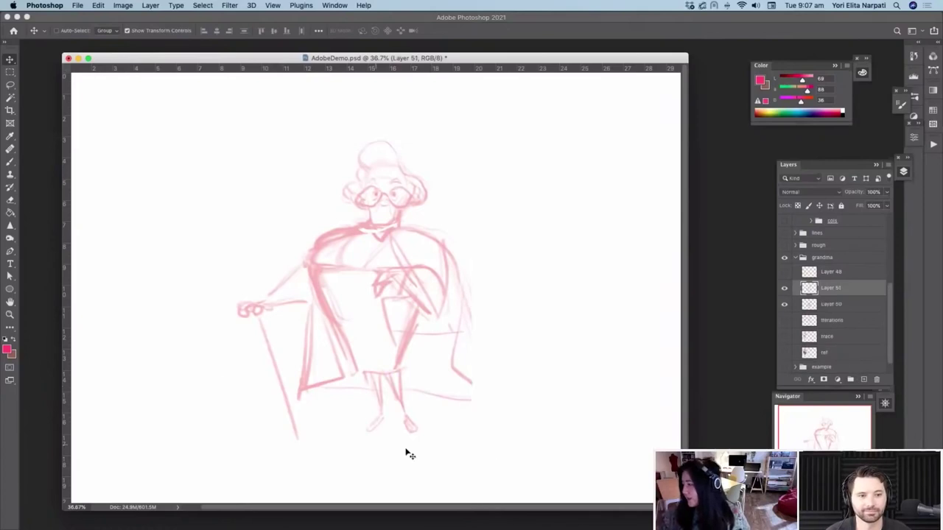
click(9, 150)
click(8, 351)
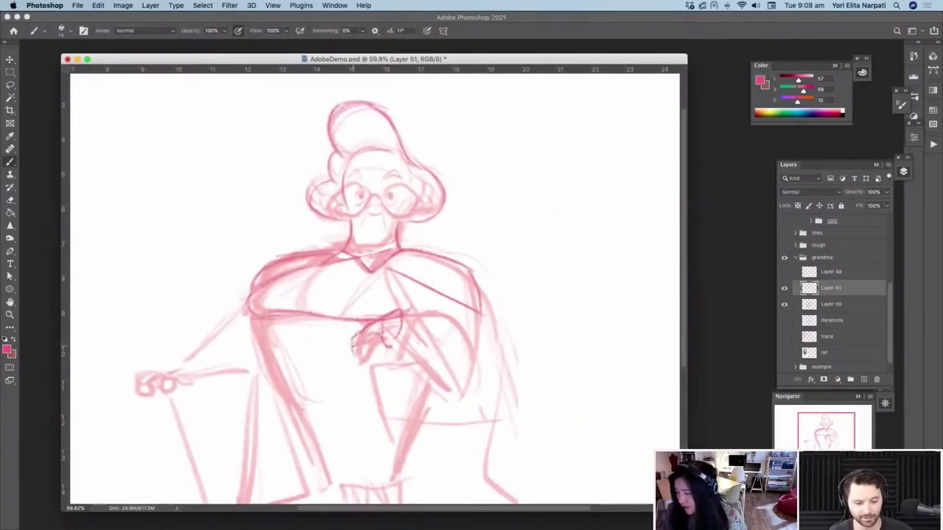
Redraw grandma's raised hand, hair, collar and shoulders over the faded sketch on the new layer
mouse_move(352, 344)
mouse_down()
mouse_move(363, 356)
mouse_move(382, 335)
mouse_move(352, 336)
mouse_move(352, 354)
mouse_move(349, 335)
mouse_move(348, 351)
mouse_move(382, 322)
mouse_move(397, 336)
mouse_move(383, 331)
mouse_up()
mouse_move(294, 291)
mouse_down()
mouse_move(298, 311)
mouse_move(339, 266)
mouse_move(353, 264)
mouse_move(301, 308)
mouse_up()
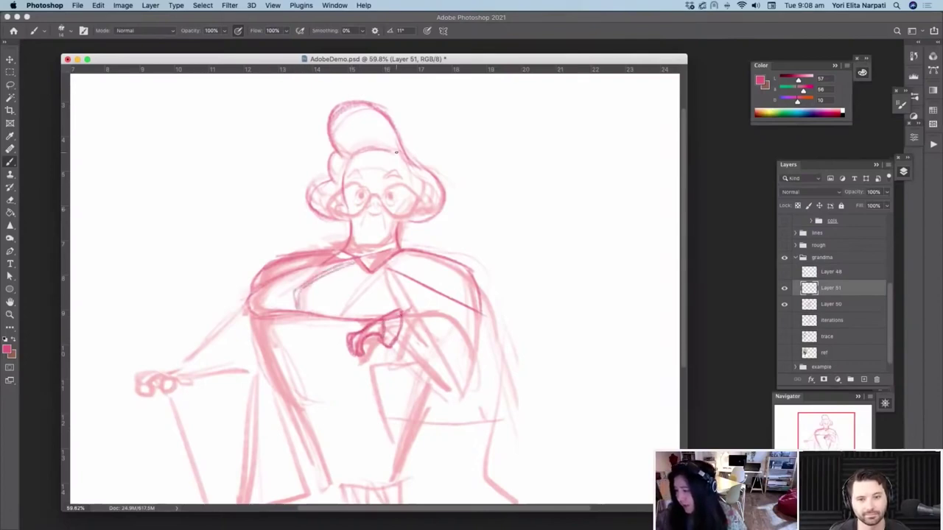
drag(330, 204, 340, 192)
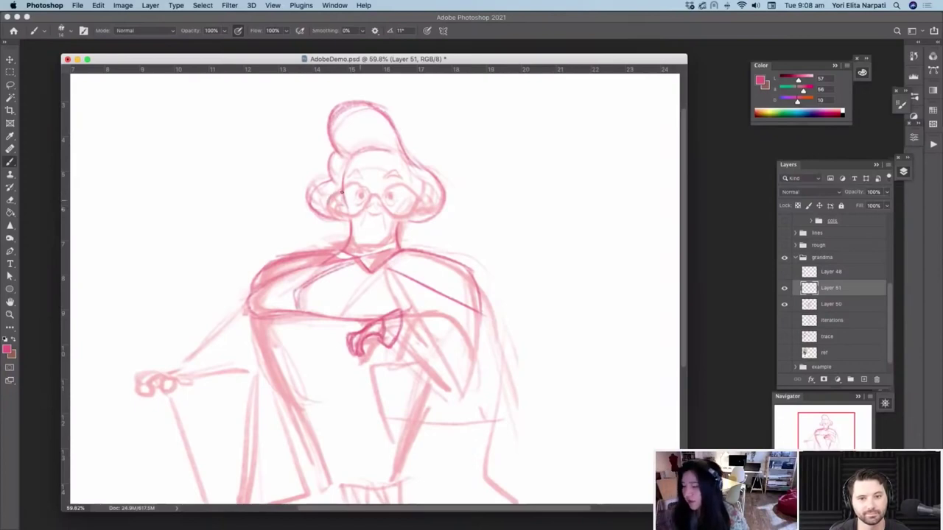
Redraw grandma's cane arm, bent arm and the cape edges over the faded sketch
mouse_move(255, 291)
mouse_down()
mouse_move(246, 316)
mouse_move(241, 306)
mouse_up()
drag(398, 276, 412, 310)
drag(479, 312, 464, 390)
mouse_move(404, 317)
mouse_down()
mouse_move(441, 310)
mouse_move(459, 338)
mouse_up()
drag(391, 346, 435, 375)
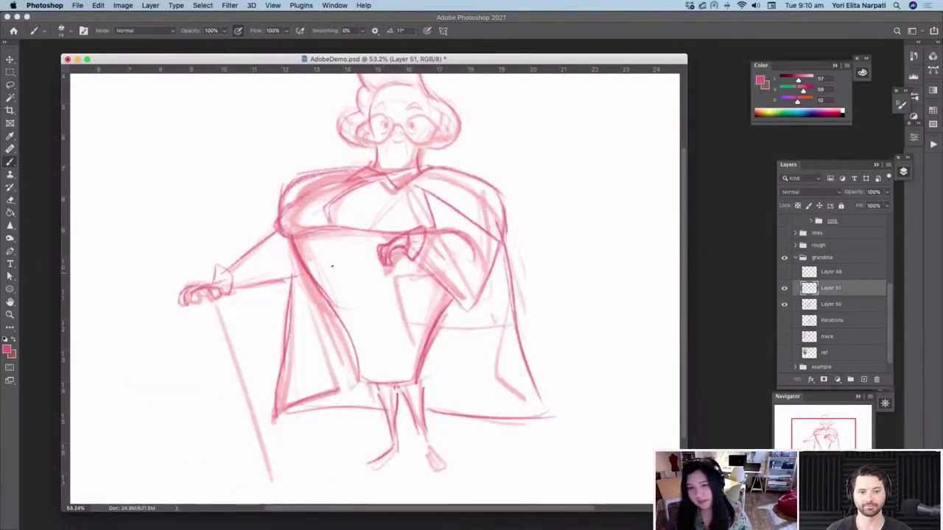
Bring AdobeRefBoard.psd into view, examine the school uniform photos for the kids, and move the board out of the way
drag(0, 442, 216, 100)
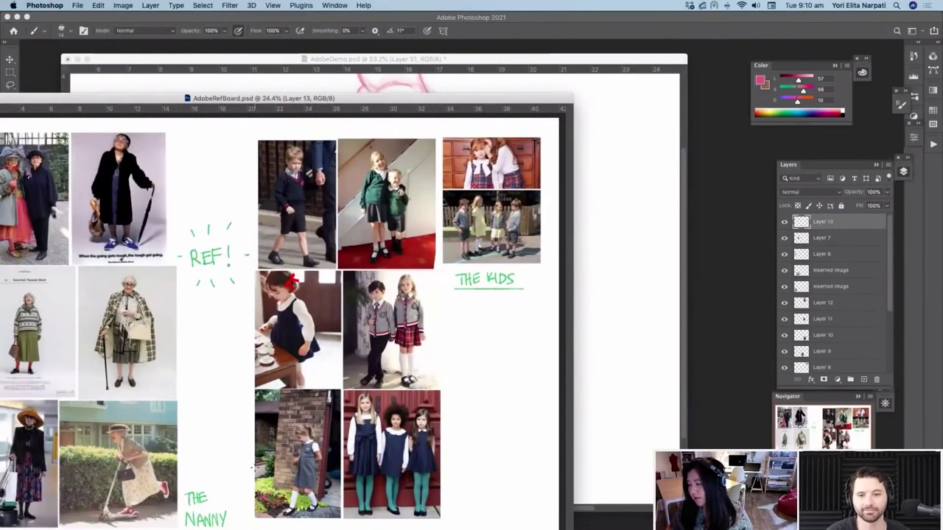
scroll(255, 468, up, 5)
scroll(258, 468, right, 5)
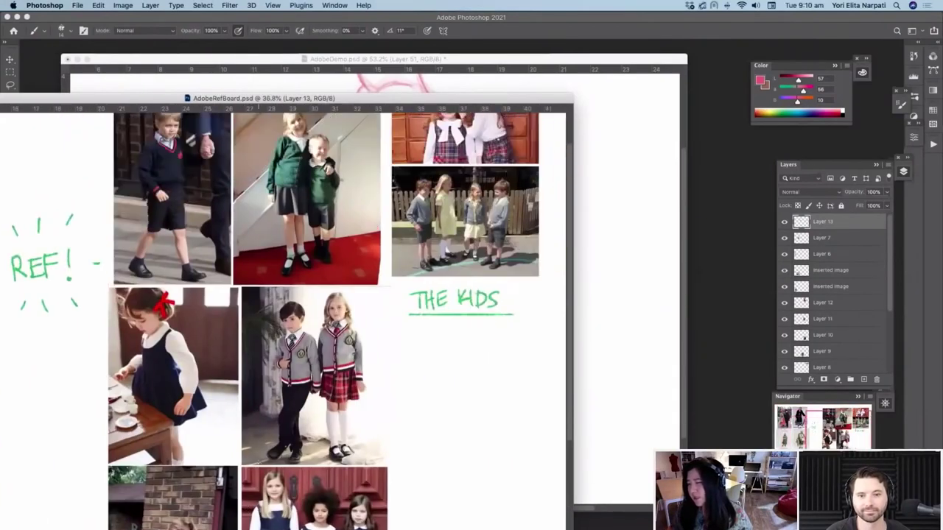
scroll(288, 317, down, 5)
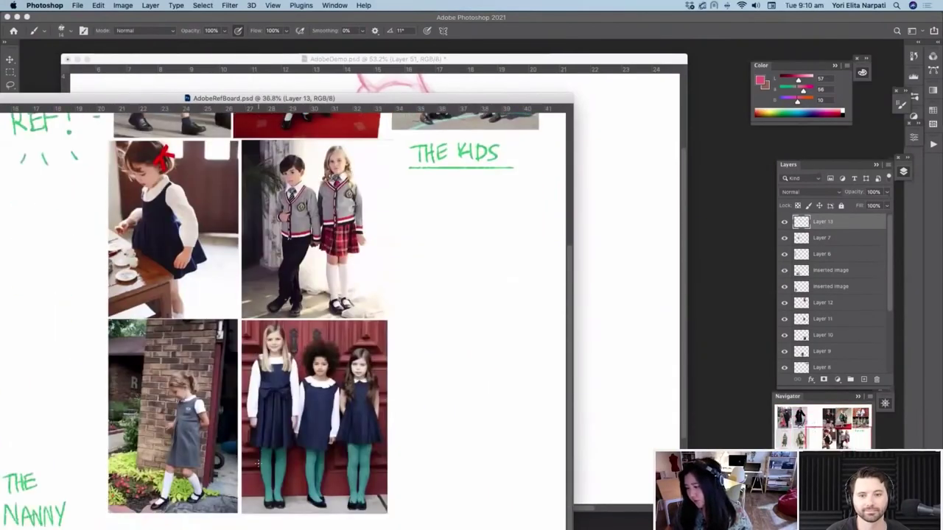
scroll(258, 463, up, 7)
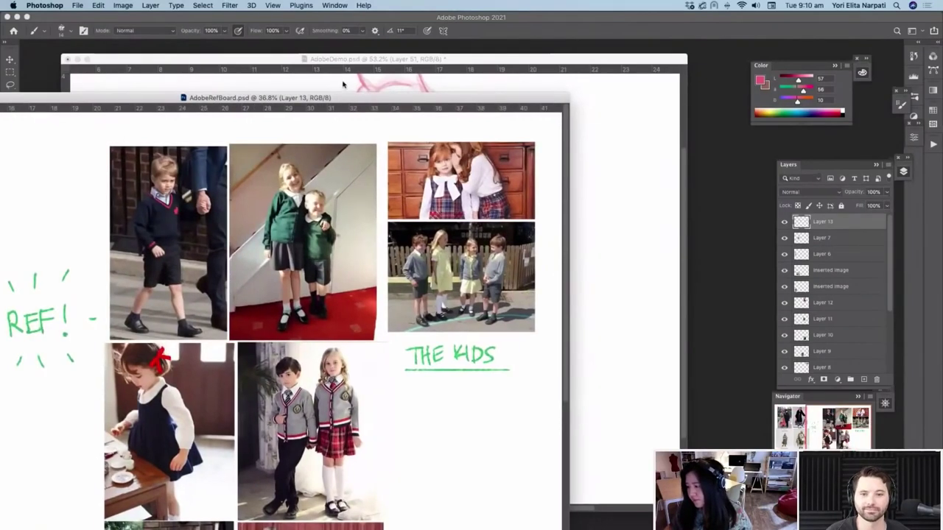
drag(451, 98, 514, 91)
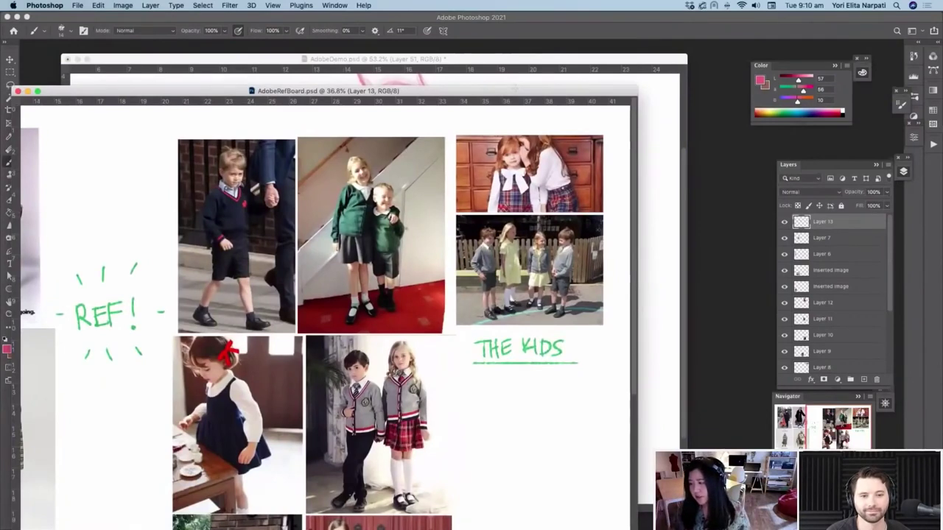
mouse_move(516, 94)
mouse_down()
mouse_move(289, 64)
mouse_move(0, 57)
mouse_up()
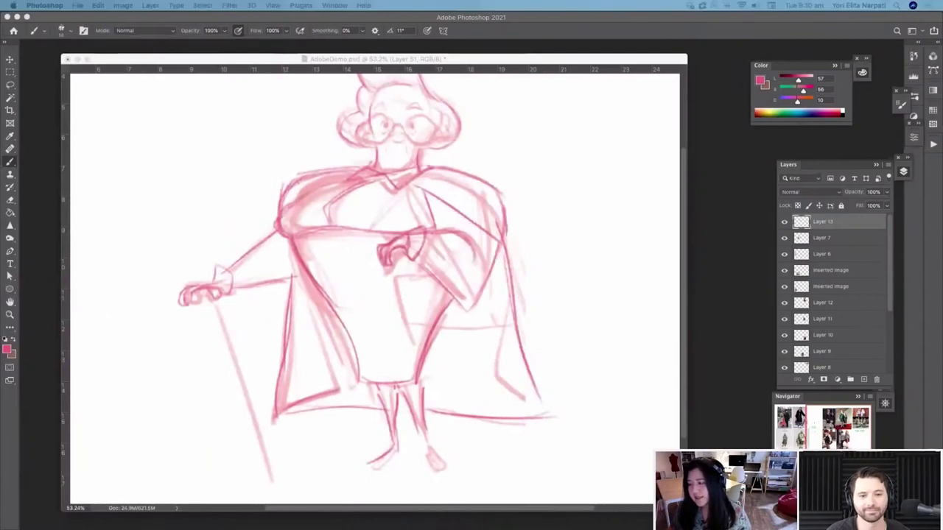
Return to AdobeDemo.psd, shift its window slightly and add a new layer above the grandma redraw
key(shift+Tab)
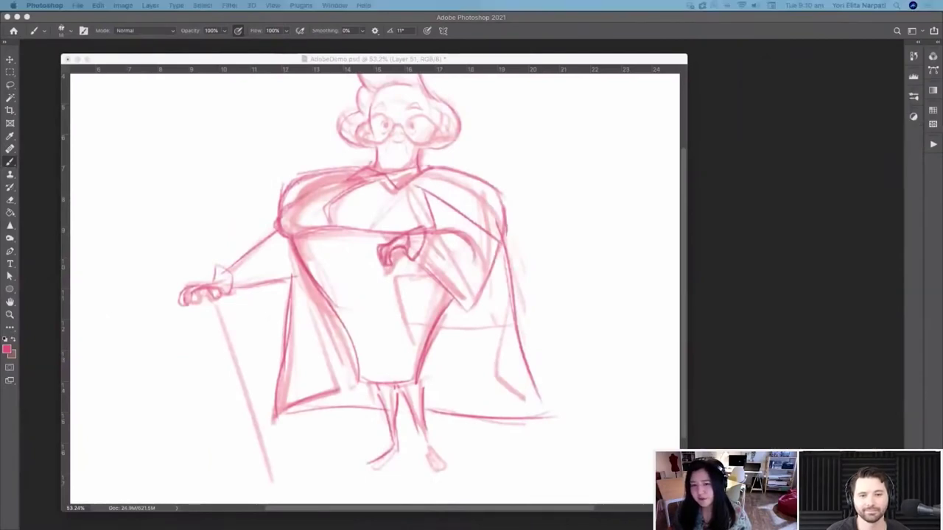
click(431, 59)
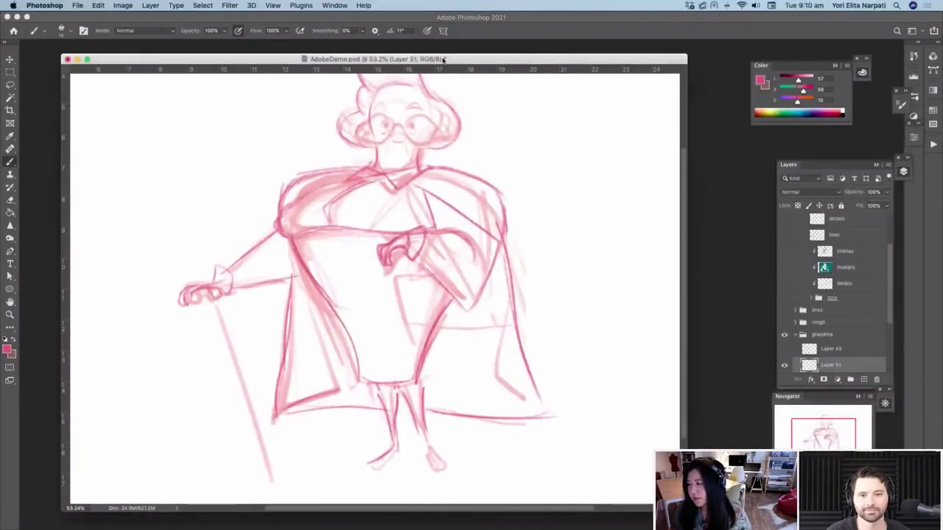
mouse_move(431, 59)
mouse_down()
mouse_move(412, 52)
mouse_move(425, 53)
mouse_up()
click(864, 381)
Sketch an oval head and the start of a small body for a child beside grandma on her bent-arm side
drag(582, 371, 524, 371)
scroll(525, 371, right, 2)
drag(519, 274, 477, 263)
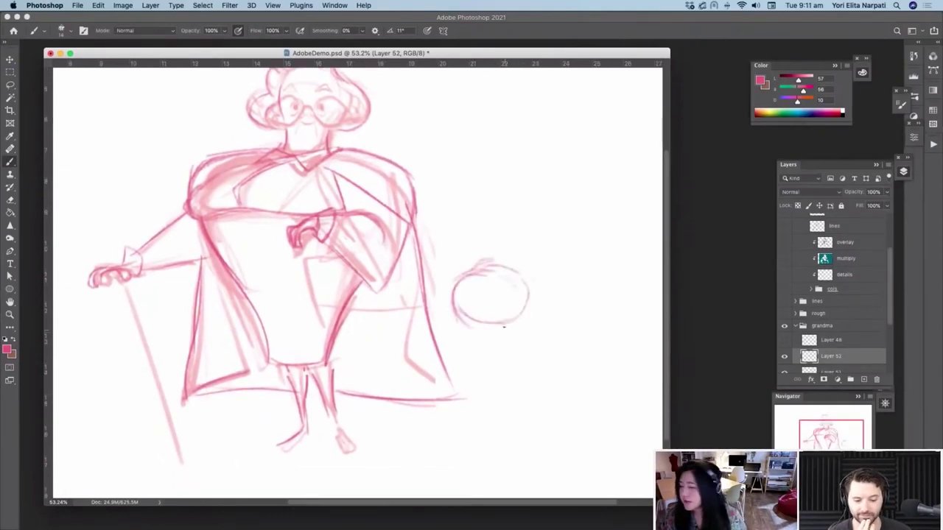
mouse_move(503, 324)
mouse_down()
mouse_move(514, 348)
mouse_move(538, 355)
mouse_up()
drag(520, 318, 539, 344)
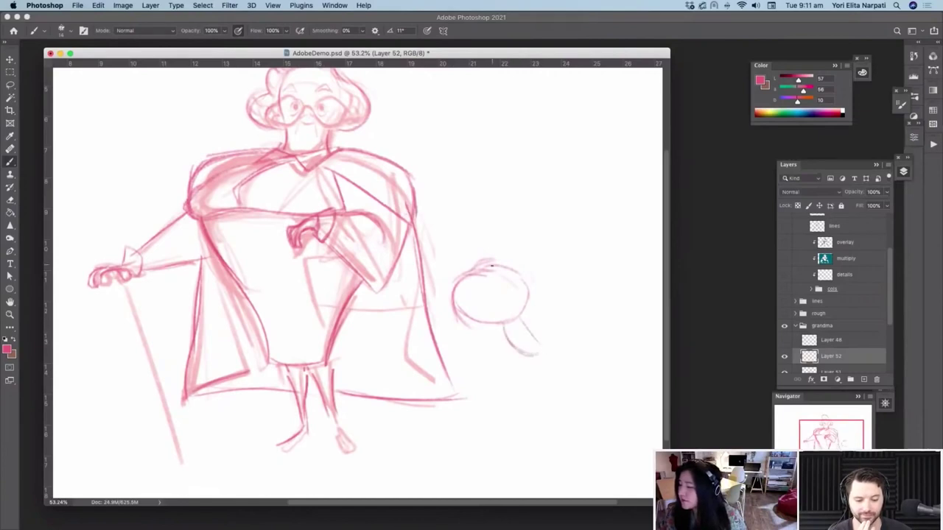
Build up the same child's sketch with an inner face curve, rounded hair and a small torso
mouse_move(472, 283)
mouse_down()
mouse_move(468, 312)
mouse_move(490, 321)
mouse_move(457, 320)
mouse_move(526, 306)
mouse_move(529, 284)
mouse_up()
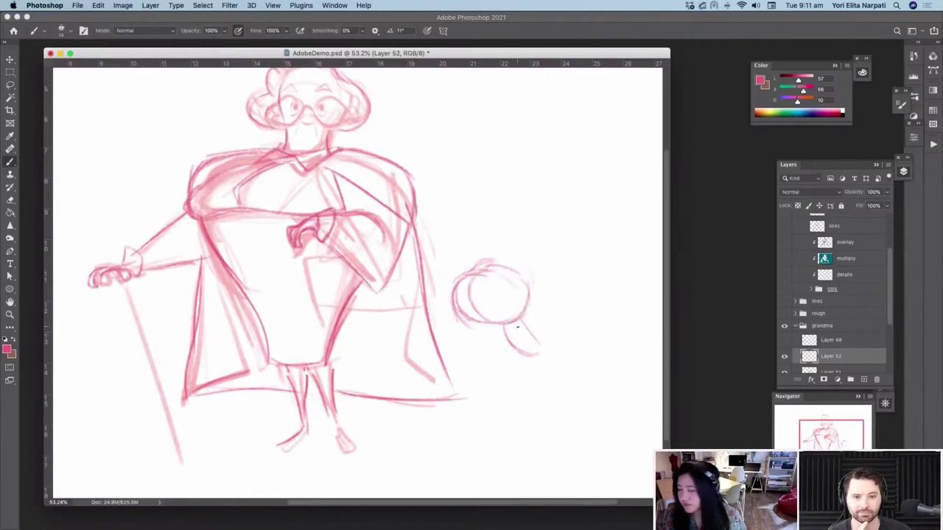
mouse_move(517, 325)
mouse_down()
mouse_move(540, 328)
mouse_move(534, 323)
mouse_move(534, 336)
mouse_move(548, 321)
mouse_move(509, 345)
mouse_up()
mouse_move(532, 295)
mouse_down()
mouse_move(540, 314)
mouse_move(522, 317)
mouse_move(533, 317)
mouse_up()
mouse_move(455, 288)
mouse_down()
mouse_move(457, 307)
mouse_move(498, 322)
mouse_up()
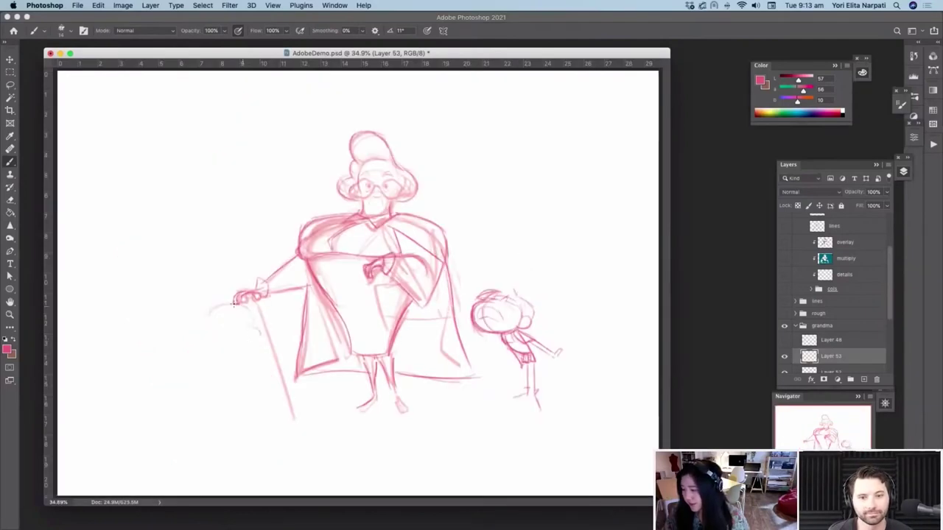
Sketch a second child's round head and flared, leaning body beneath grandma's outstretched cane hand
mouse_move(244, 312)
mouse_down()
mouse_move(212, 310)
mouse_move(242, 337)
mouse_move(257, 312)
mouse_move(207, 323)
mouse_move(214, 336)
mouse_move(207, 324)
mouse_move(221, 330)
mouse_move(231, 316)
mouse_move(217, 320)
mouse_move(235, 318)
mouse_move(233, 307)
mouse_move(237, 319)
mouse_move(248, 309)
mouse_move(209, 304)
mouse_move(211, 332)
mouse_up()
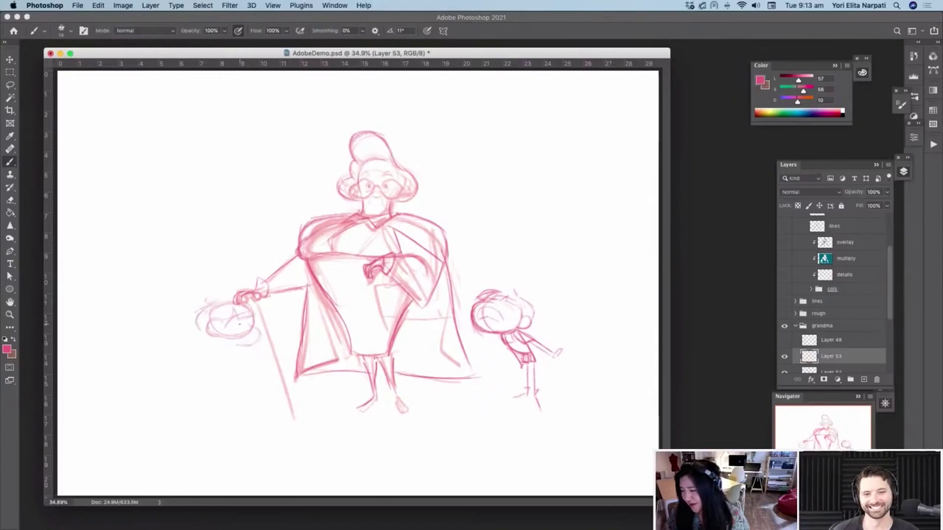
mouse_move(213, 323)
mouse_down()
mouse_move(223, 329)
mouse_move(167, 375)
mouse_up()
mouse_move(223, 353)
mouse_down()
mouse_move(232, 395)
mouse_move(245, 379)
mouse_up()
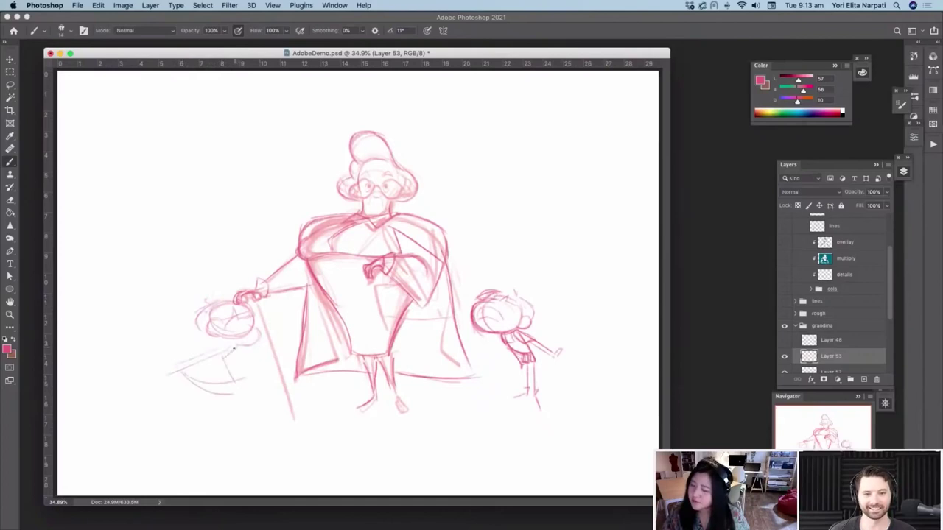
drag(234, 346, 226, 363)
Hide the demo sketch layers in the grandma group and show the prepared rough group instead
click(786, 355)
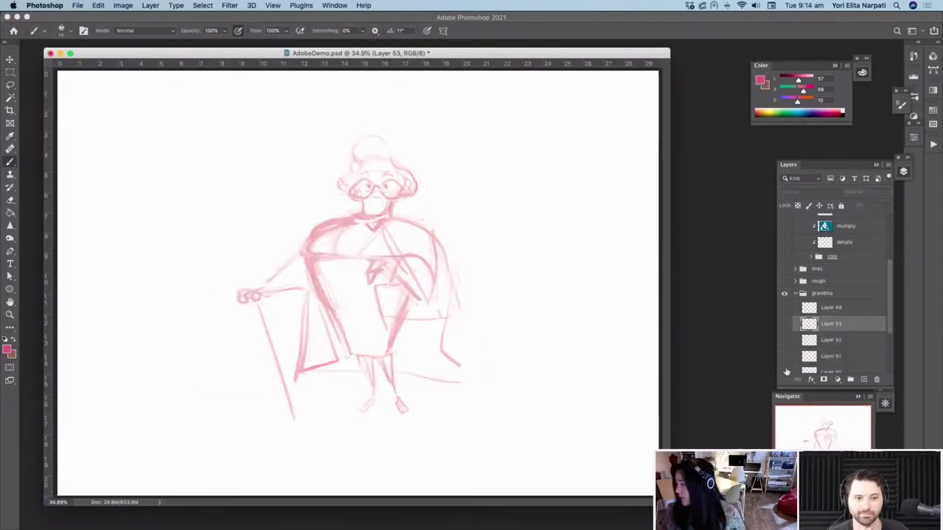
click(785, 372)
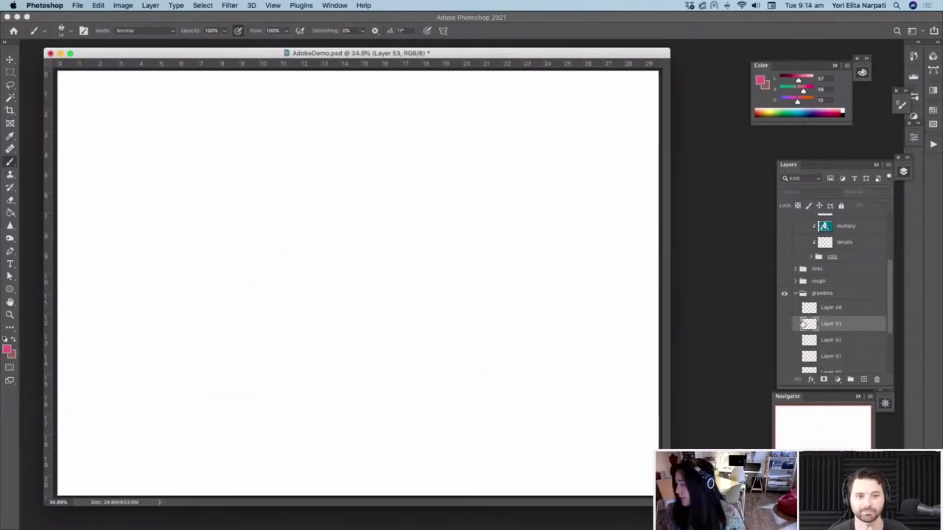
click(794, 297)
click(785, 280)
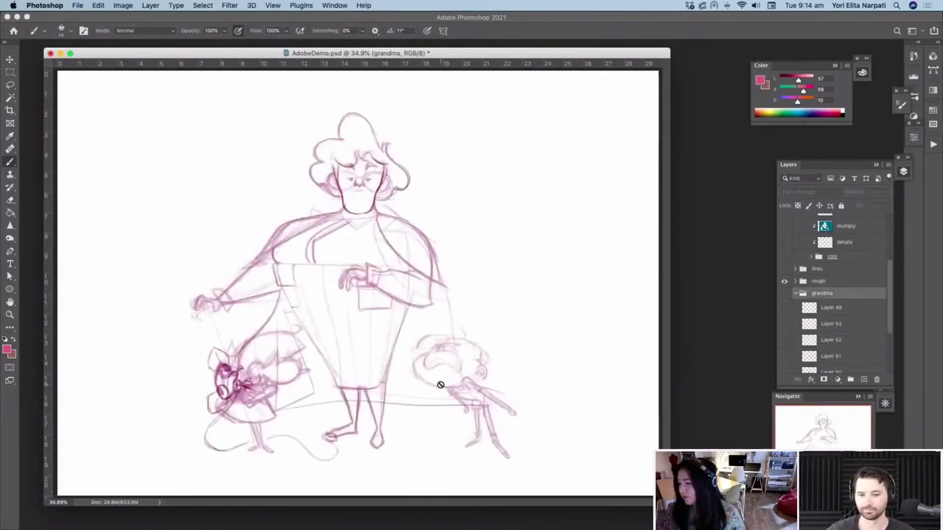
key(super+minus)
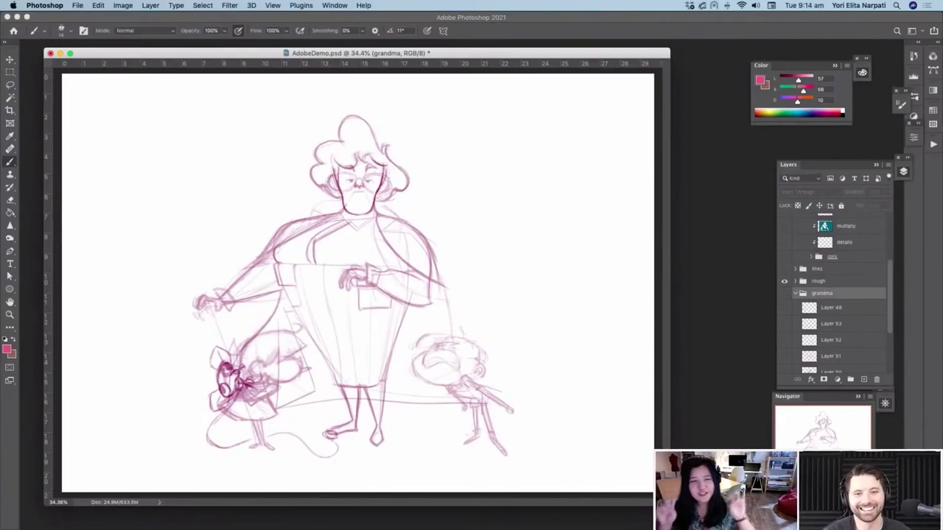
key(super+Tab)
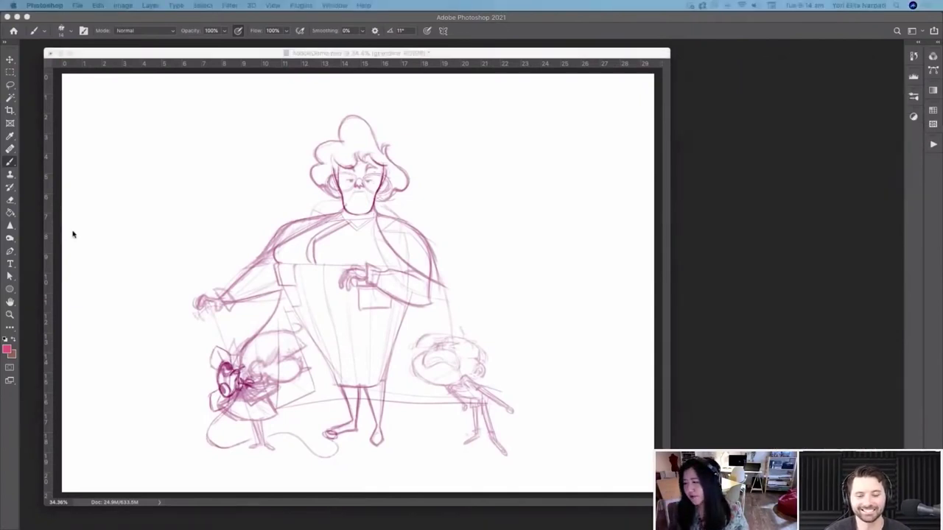
click(463, 54)
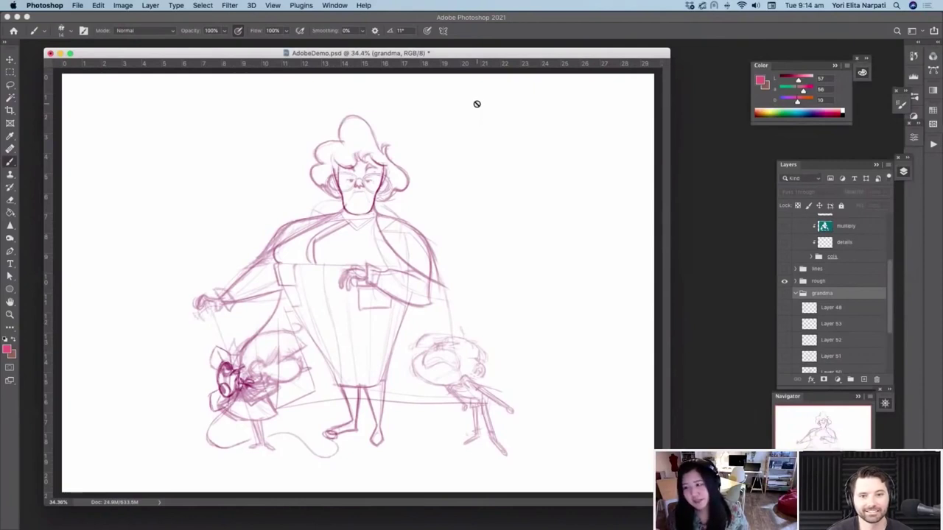
drag(399, 53, 404, 54)
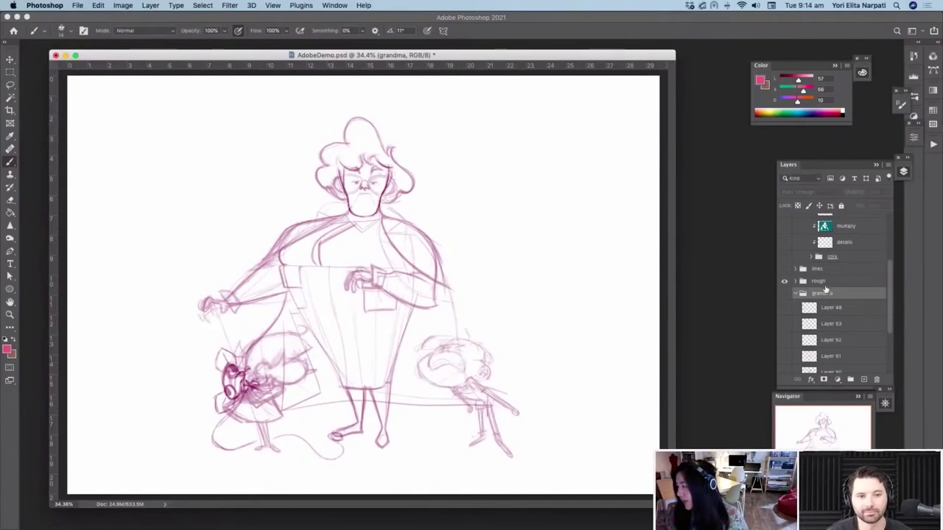
Collapse the grandma group and lower the rough group's opacity so its sketch can serve as a tracing guide
click(796, 294)
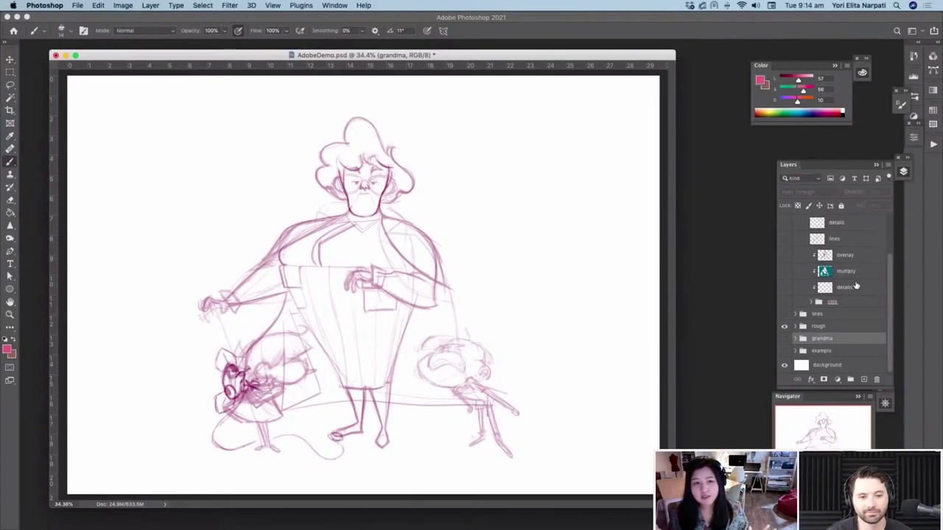
click(828, 327)
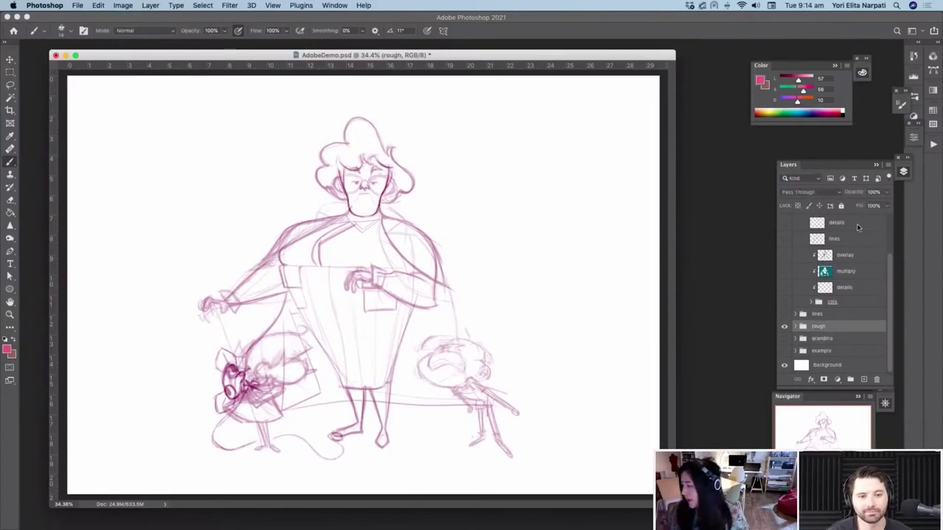
click(888, 191)
drag(877, 205, 861, 205)
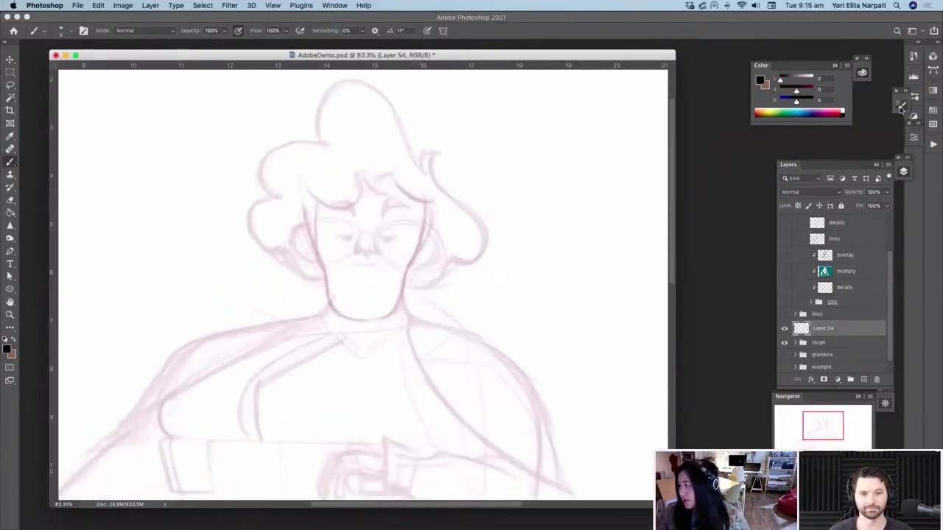
Set the brush's Shape Dynamics minimum diameter to 20% and review its Scattering and Transfer settings
click(899, 108)
click(742, 138)
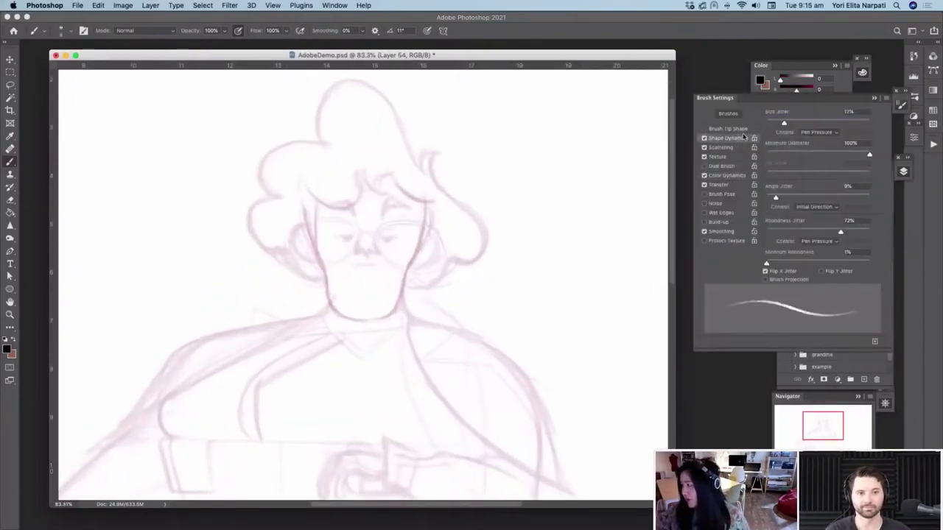
click(791, 155)
drag(792, 154, 786, 155)
click(722, 147)
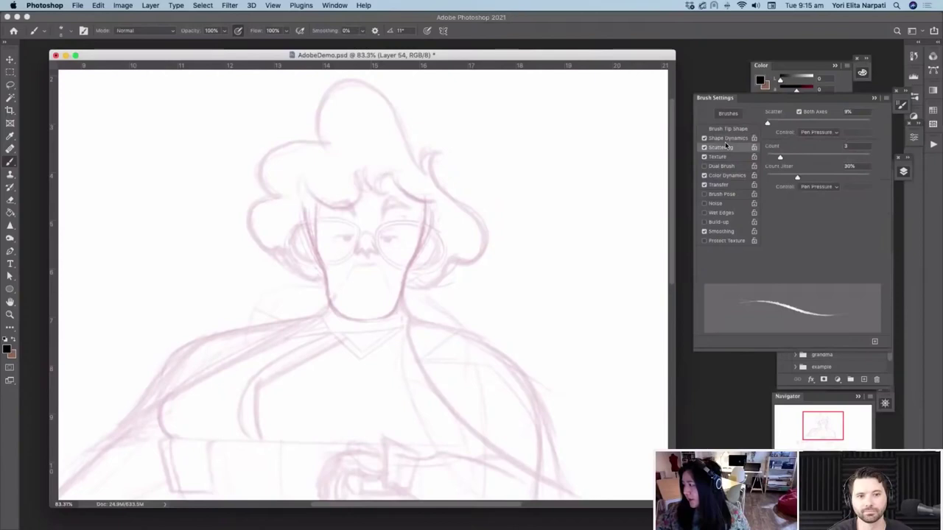
click(703, 147)
click(704, 148)
click(726, 185)
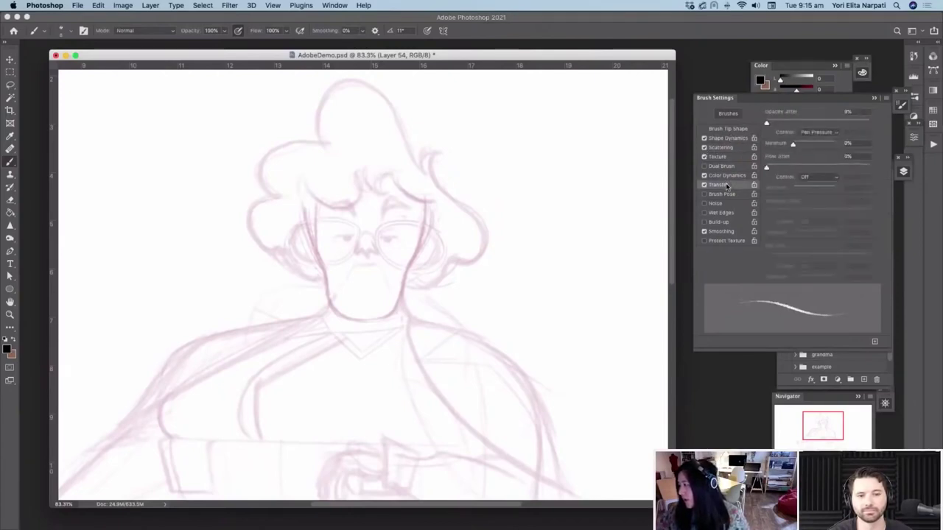
click(729, 140)
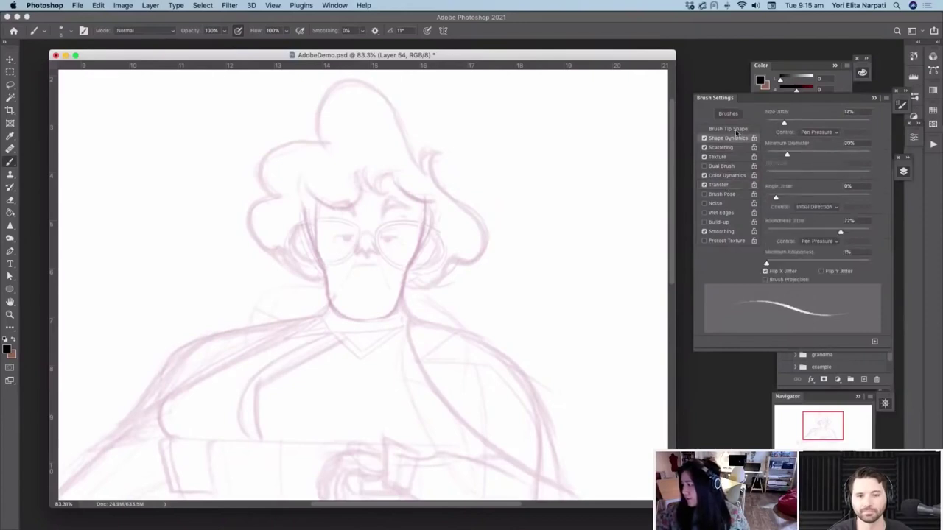
click(901, 104)
Try black test strokes over the faded sketch with the adjusted brush and undo each one
mouse_move(410, 181)
mouse_down()
mouse_move(248, 244)
mouse_move(174, 339)
mouse_up()
key(super+z)
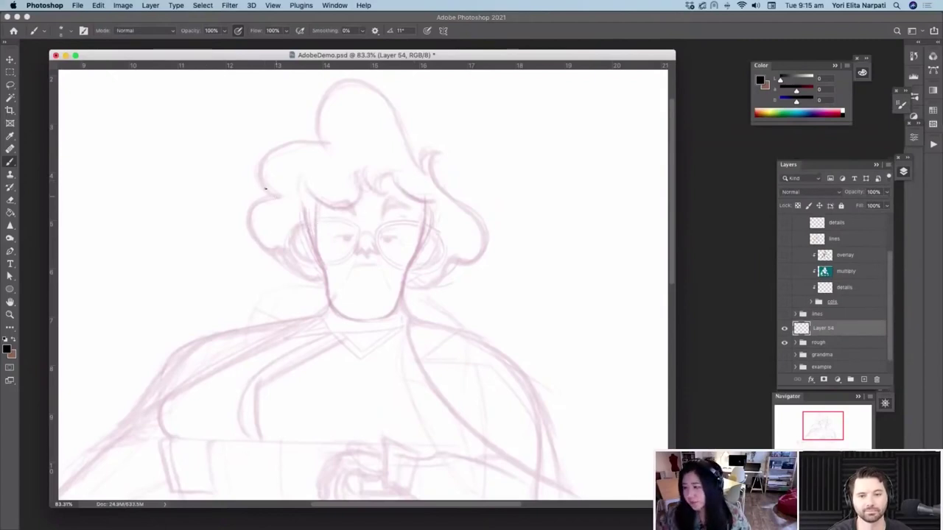
drag(266, 189, 349, 142)
key(super+z)
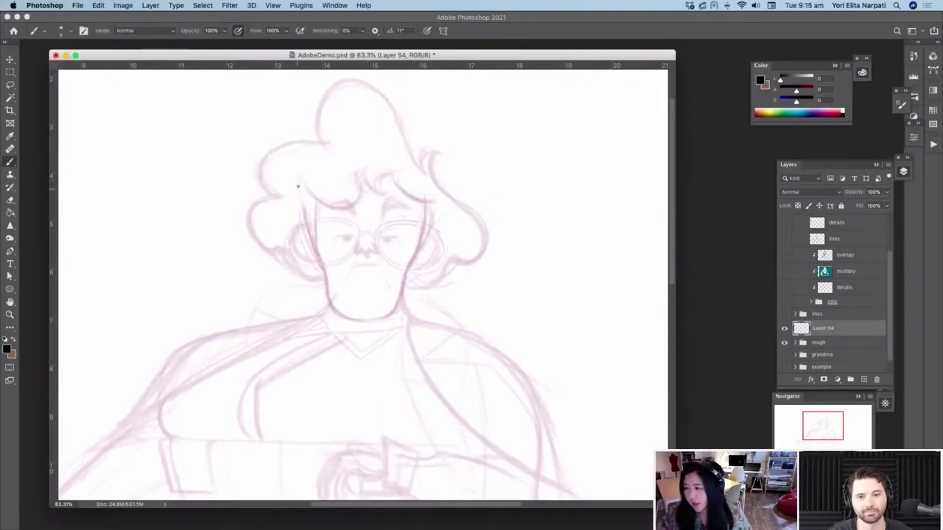
Set the brush smoothing to 15% and frame grandma's head for inking
click(361, 30)
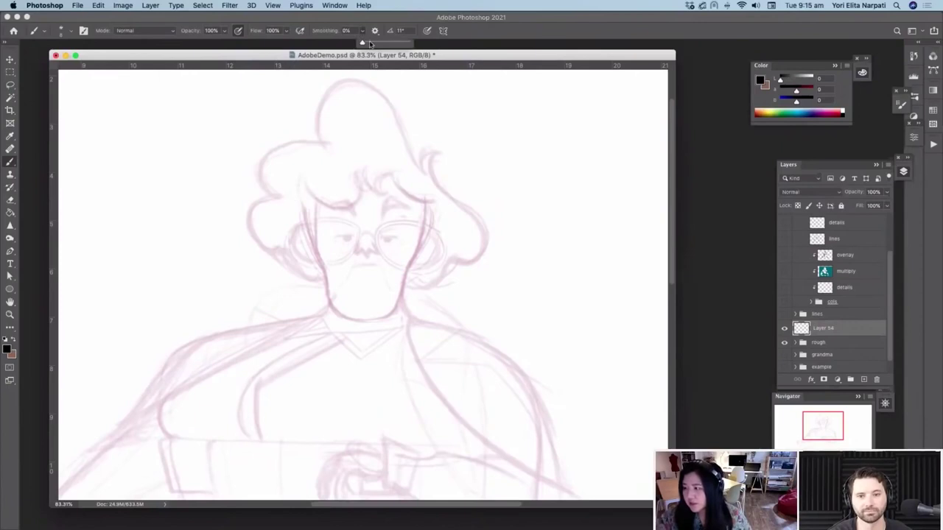
drag(358, 44, 387, 59)
scroll(402, 65, up, 3)
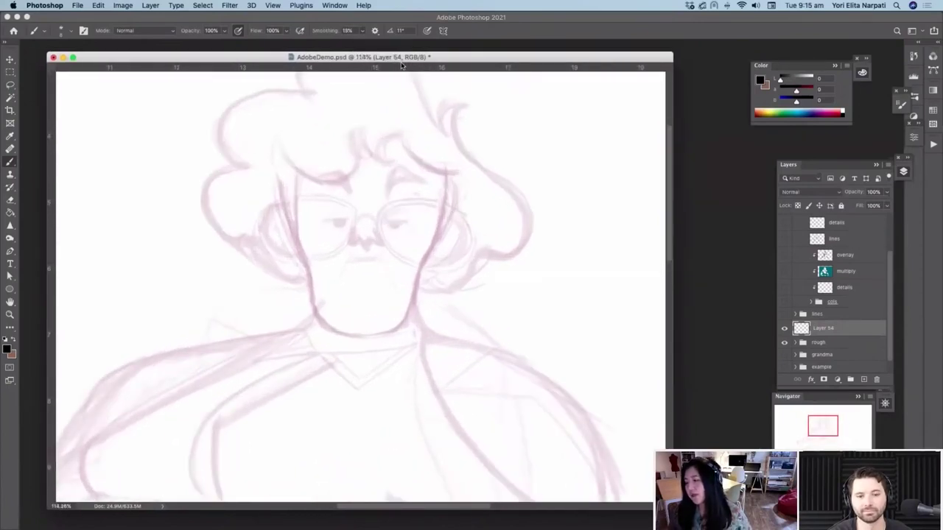
scroll(352, 287, up, 3)
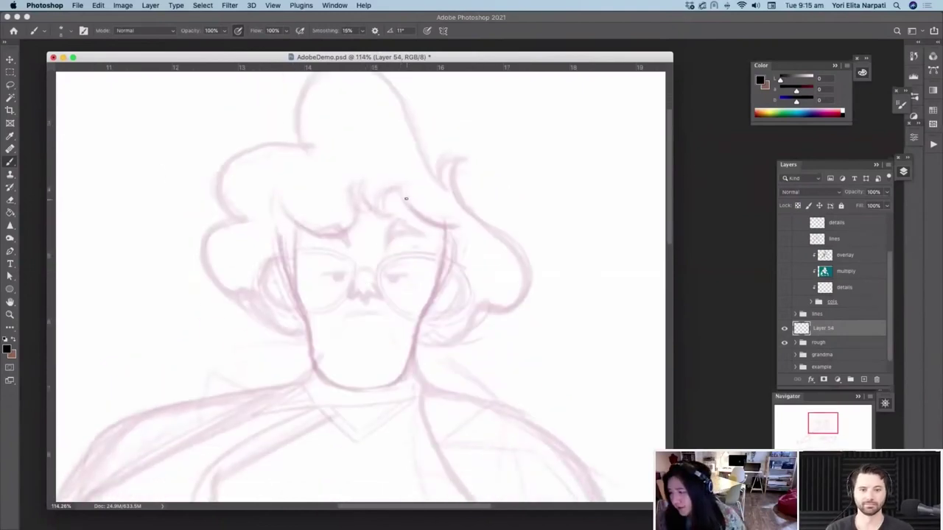
Ink grandma's fringe, face outline, ears, nose and collar in black over the faded rough sketch
drag(400, 190, 444, 228)
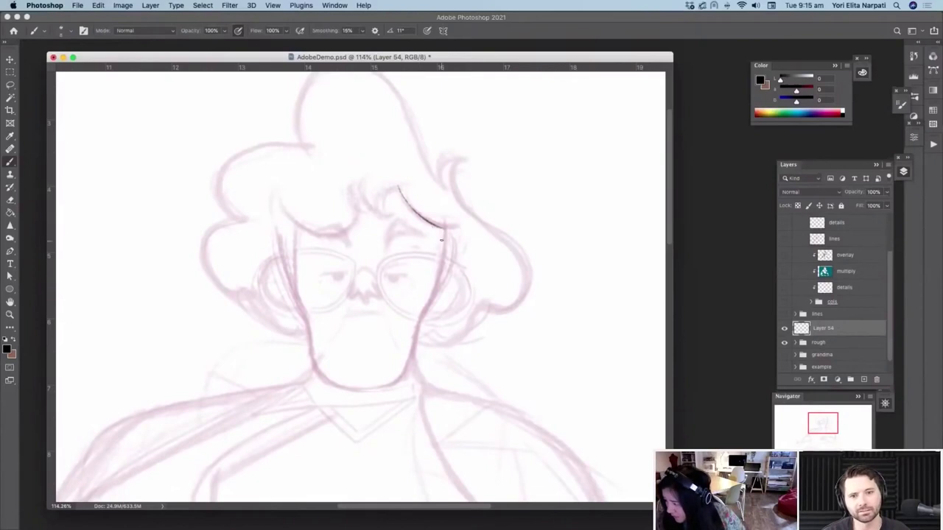
mouse_move(395, 190)
mouse_down()
mouse_move(385, 212)
mouse_move(379, 172)
mouse_move(400, 191)
mouse_move(370, 206)
mouse_up()
click(12, 189)
key(super+z)
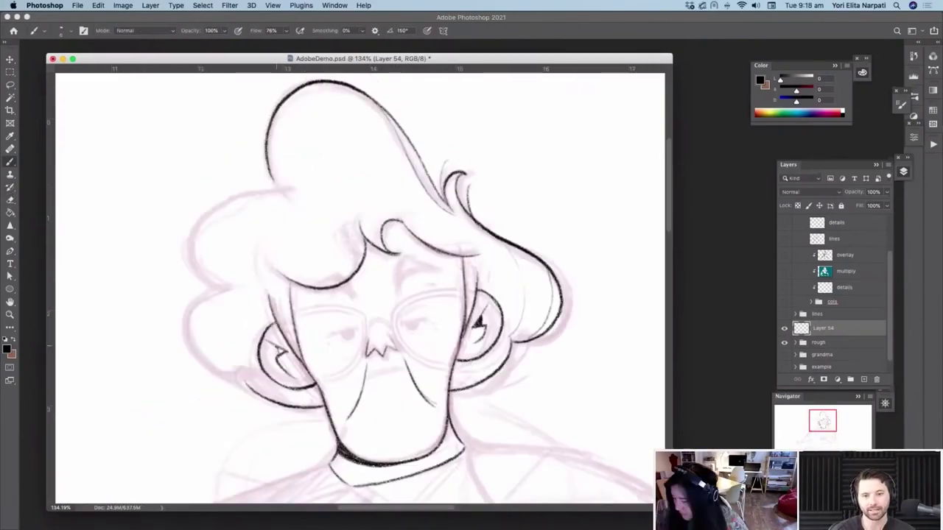
drag(275, 346, 283, 357)
drag(370, 328, 388, 322)
scroll(371, 371, down, 5)
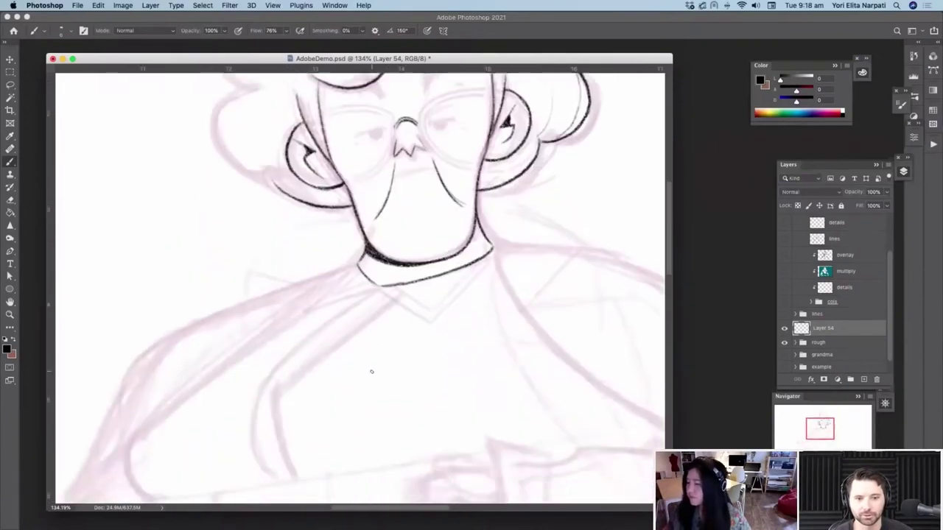
Ink the lower side curl of grandma's hair, carrying the curve down and under her ear
scroll(372, 371, up, 5)
scroll(371, 372, left, 1)
mouse_move(240, 271)
mouse_down()
mouse_move(222, 316)
mouse_move(277, 371)
mouse_up()
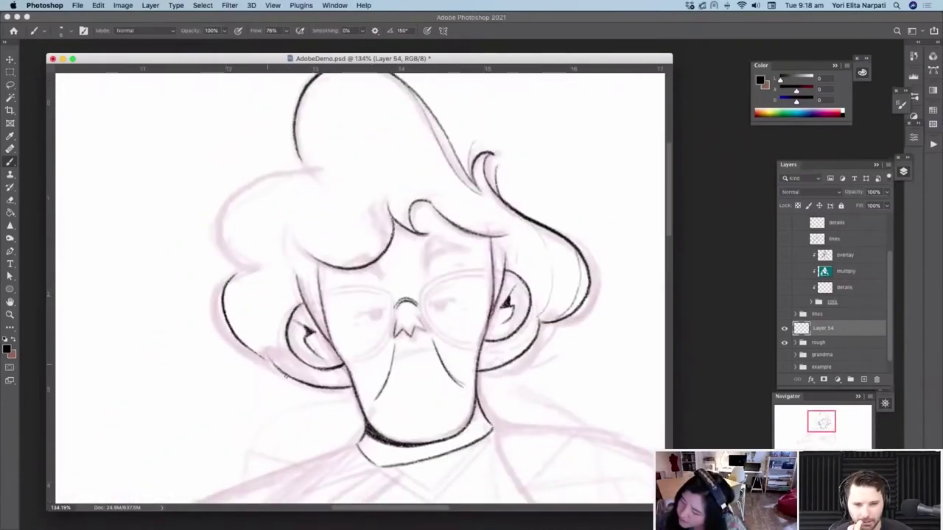
drag(251, 348, 281, 375)
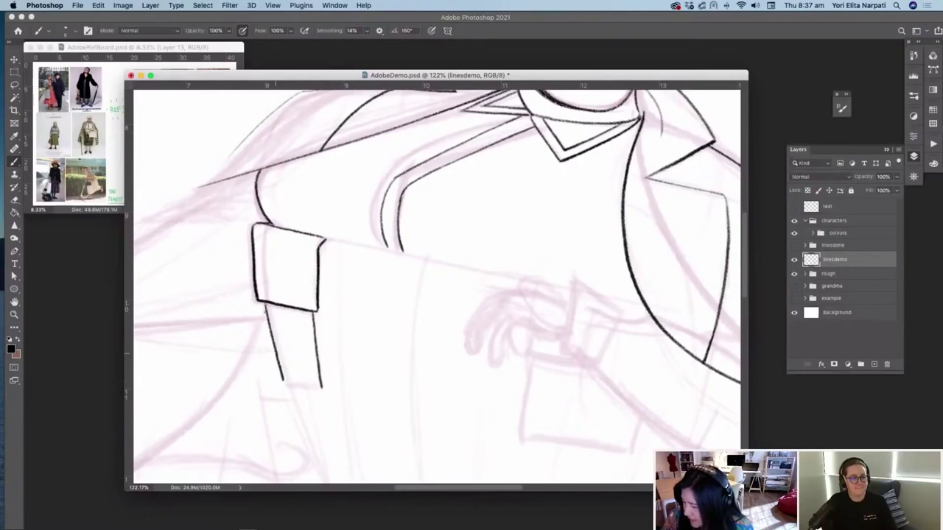
Ink the narrow flap below the waist pocket on grandma's skirt and close its lower edge, rotating the canvas for cleaner strokes
drag(266, 311, 304, 283)
key(r)
mouse_move(327, 356)
mouse_down()
mouse_move(327, 251)
mouse_move(329, 269)
mouse_up()
drag(312, 236, 328, 269)
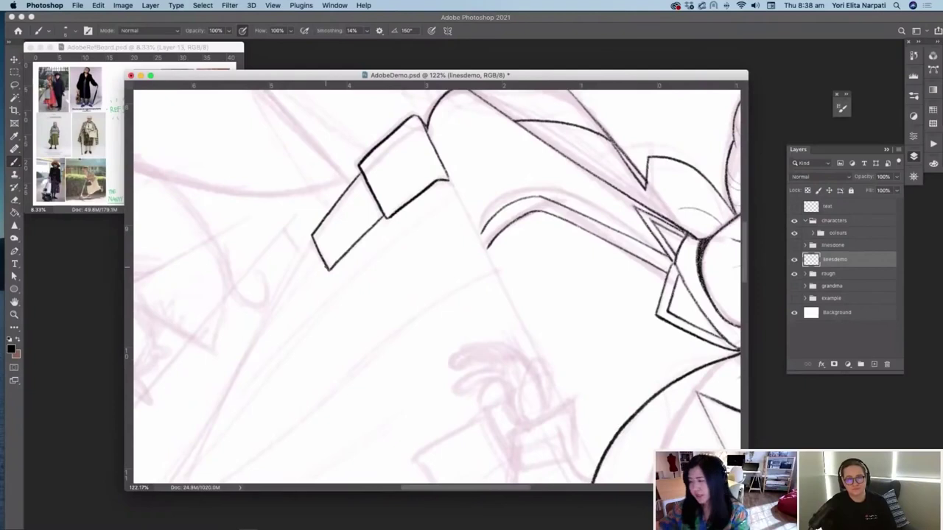
key(r)
click(325, 258)
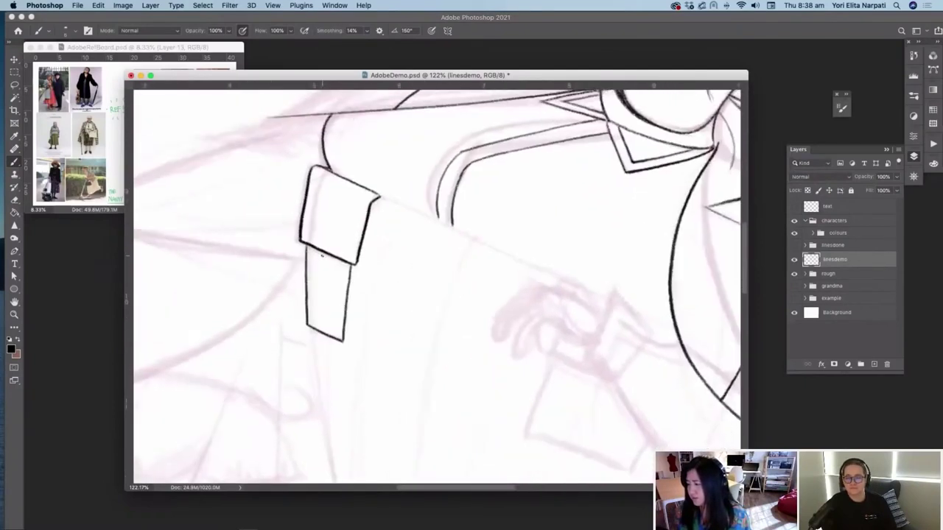
scroll(322, 256, right, 4)
drag(322, 255, 322, 257)
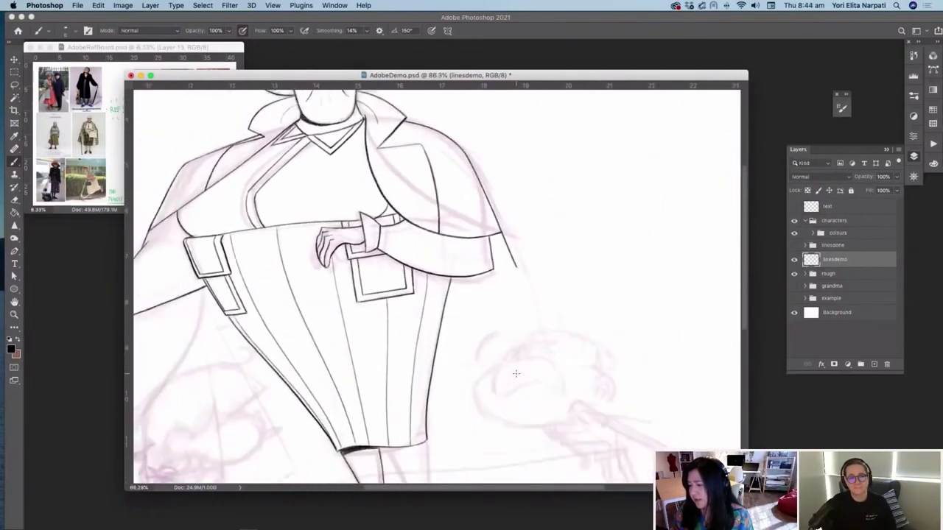
Thicken the long inner fold line of grandma's cape above her bent arm on the linesdemo layer
scroll(516, 373, down, 3)
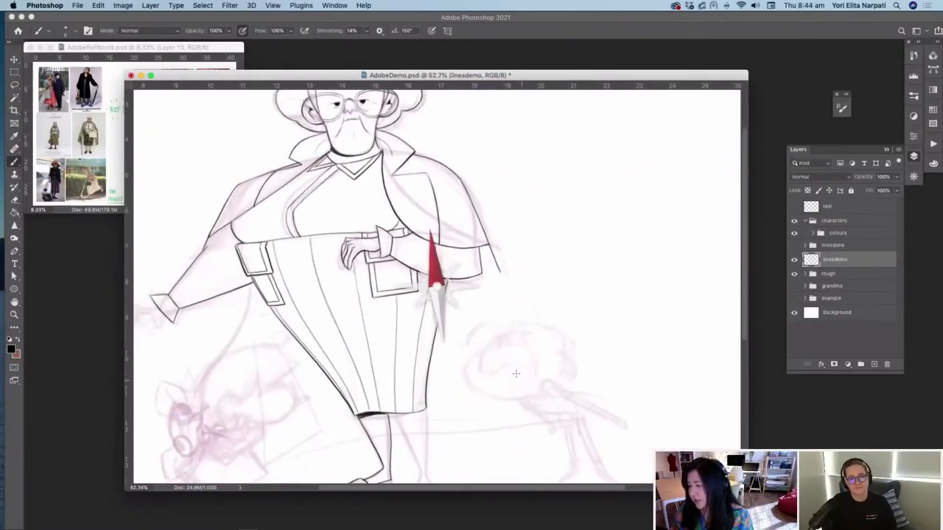
scroll(516, 373, up, 6)
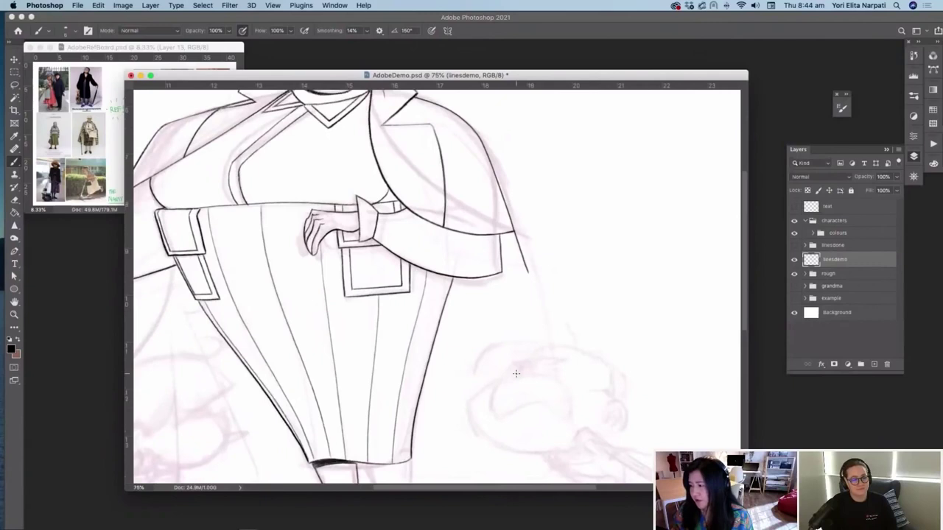
scroll(515, 373, left, 3)
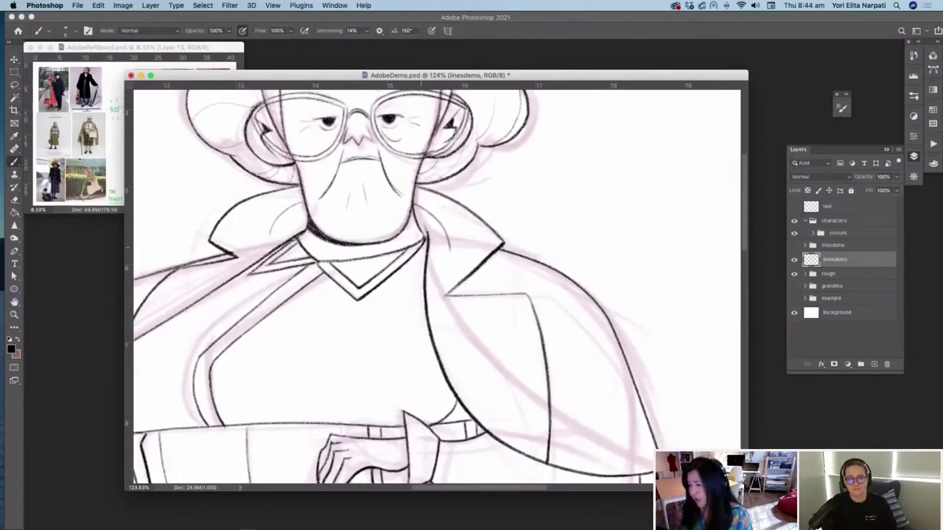
scroll(420, 247, down, 5)
scroll(420, 248, up, 2)
scroll(420, 247, down, 4)
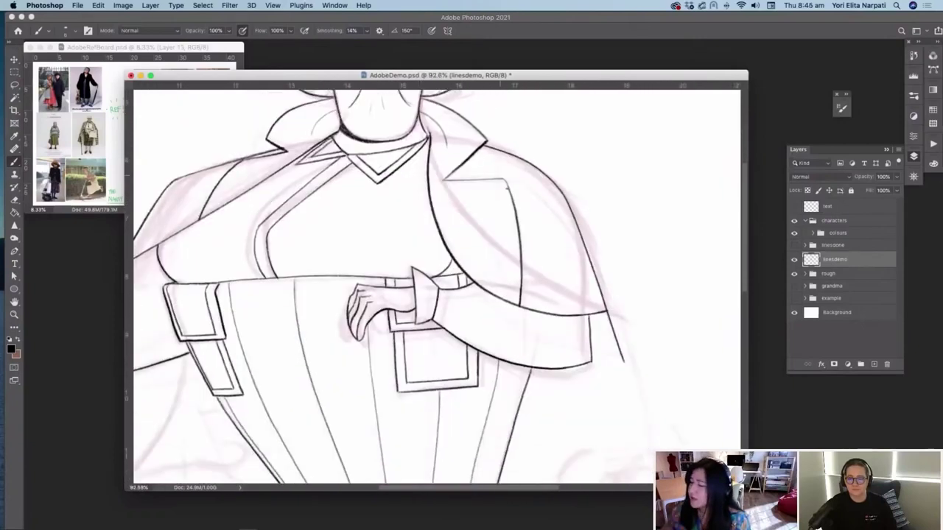
drag(508, 195, 522, 305)
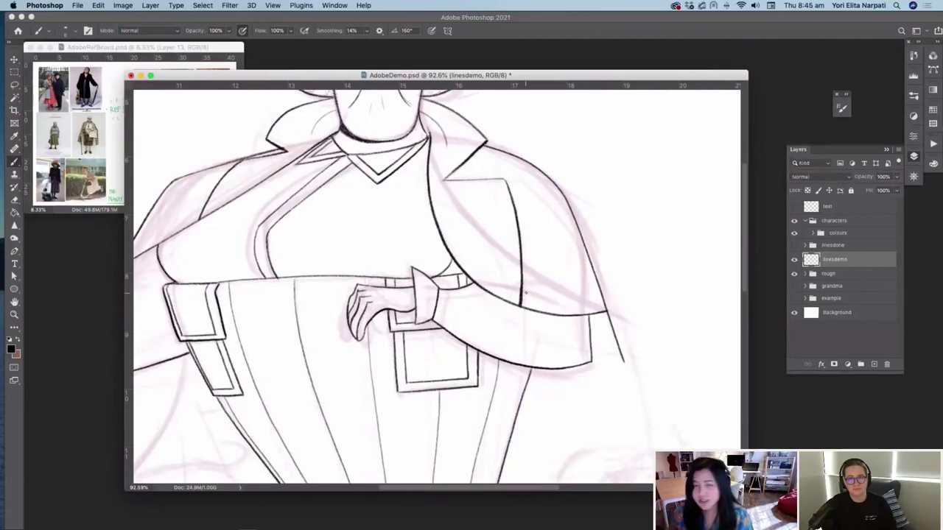
Rotate the canvas and thicken grandma's waistline from the waist pocket to the jacket opening on the linesdemo layer
key(r)
drag(508, 234, 525, 299)
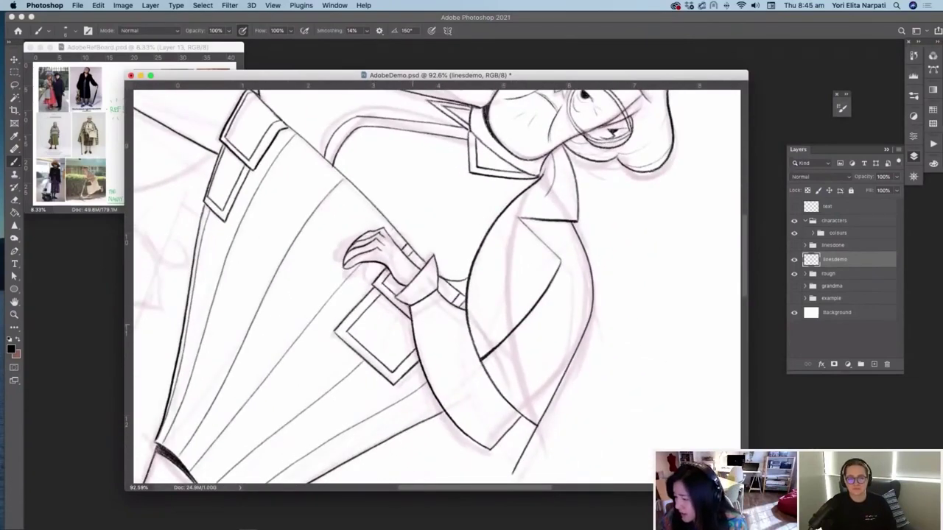
drag(385, 265, 405, 285)
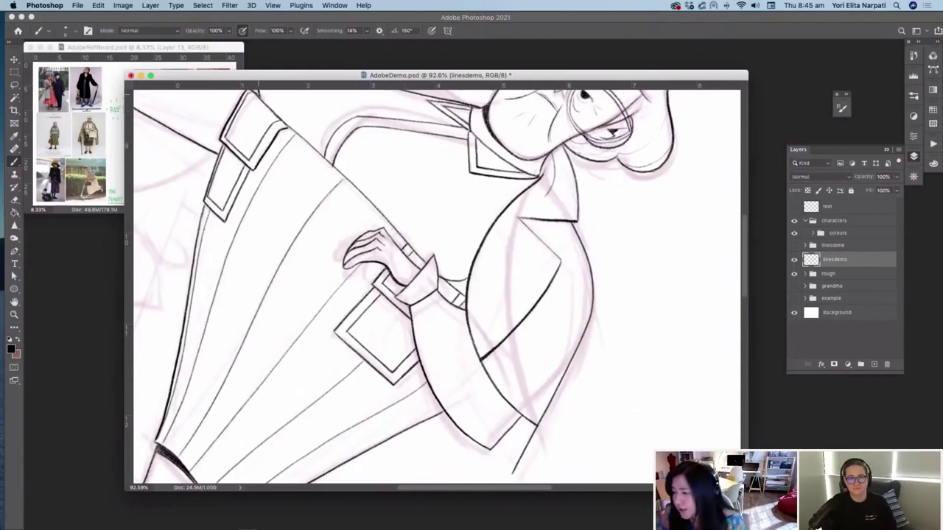
drag(262, 97, 339, 169)
drag(303, 137, 334, 166)
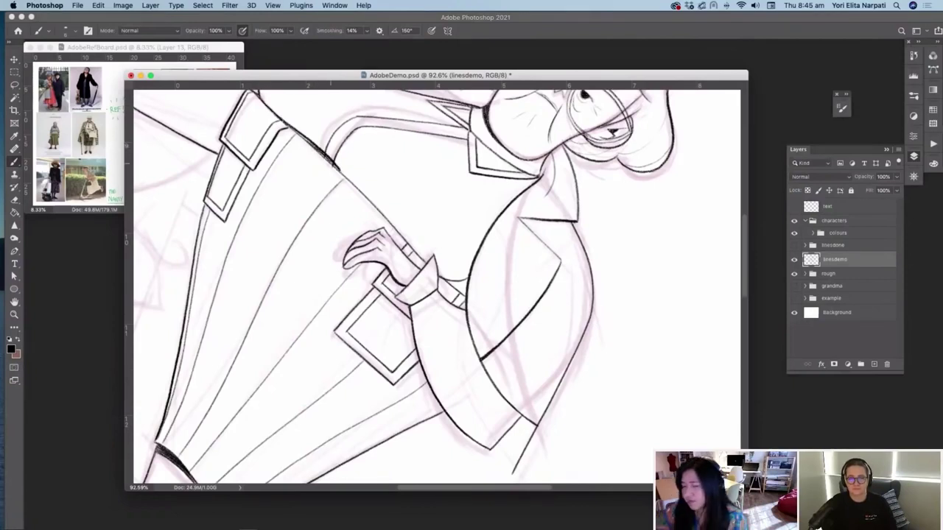
drag(291, 130, 310, 142)
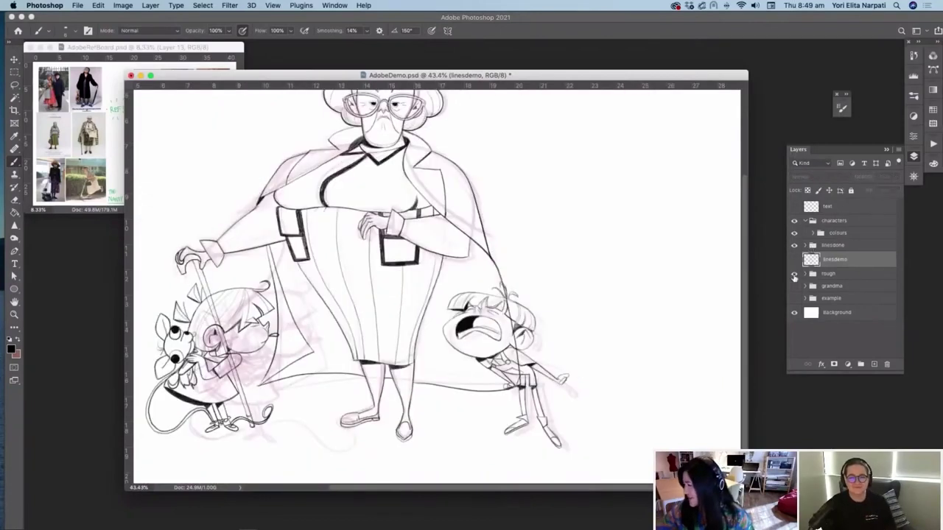
Hide the rough group and review the clean line art of grandma and both children
click(794, 273)
scroll(446, 280, up, 3)
scroll(446, 279, left, 3)
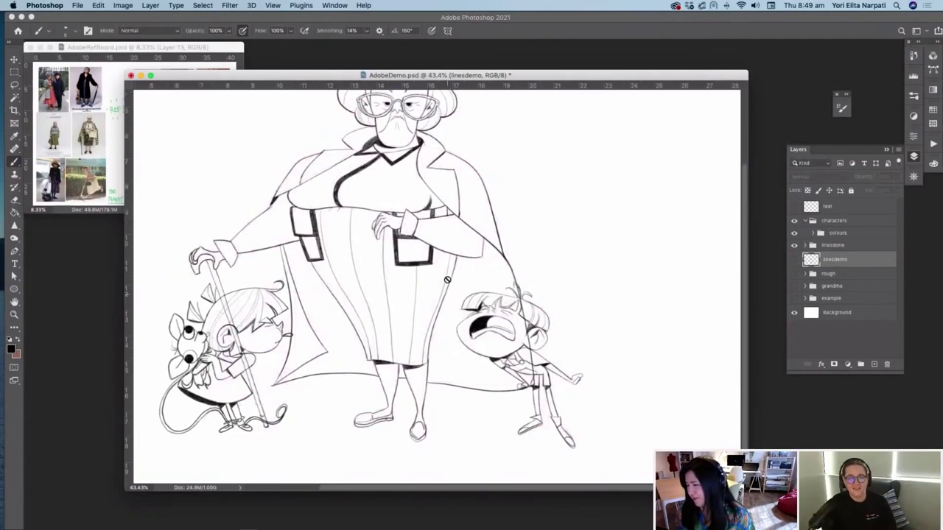
scroll(391, 265, up, 3)
scroll(391, 265, left, 2)
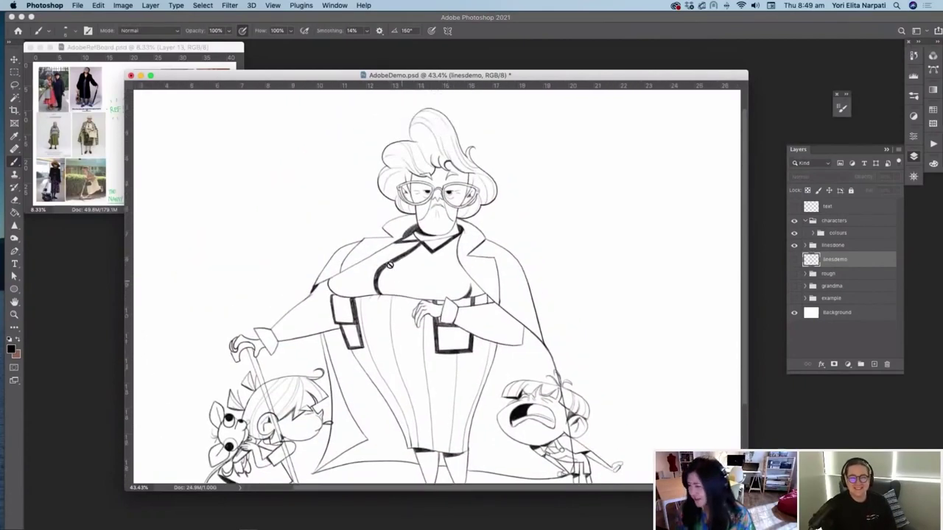
scroll(390, 265, down, 1)
scroll(390, 265, down, 3)
scroll(390, 265, up, 1)
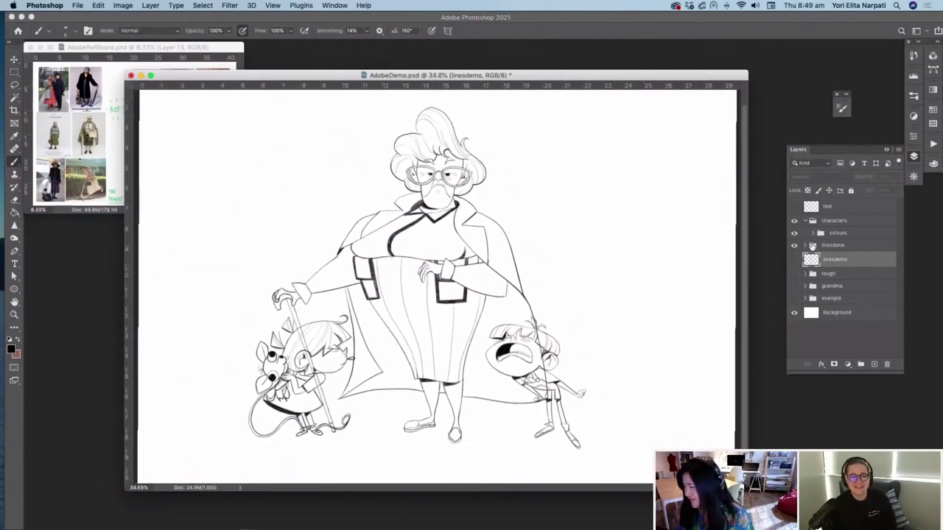
Expand the finished line art group and select the boy layer inside it
click(805, 245)
click(839, 260)
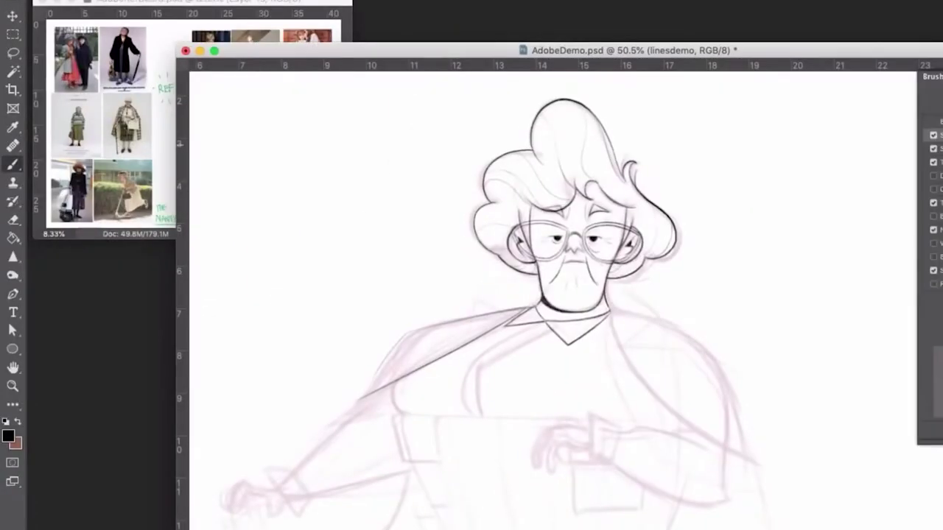
scroll(392, 252, up, 5)
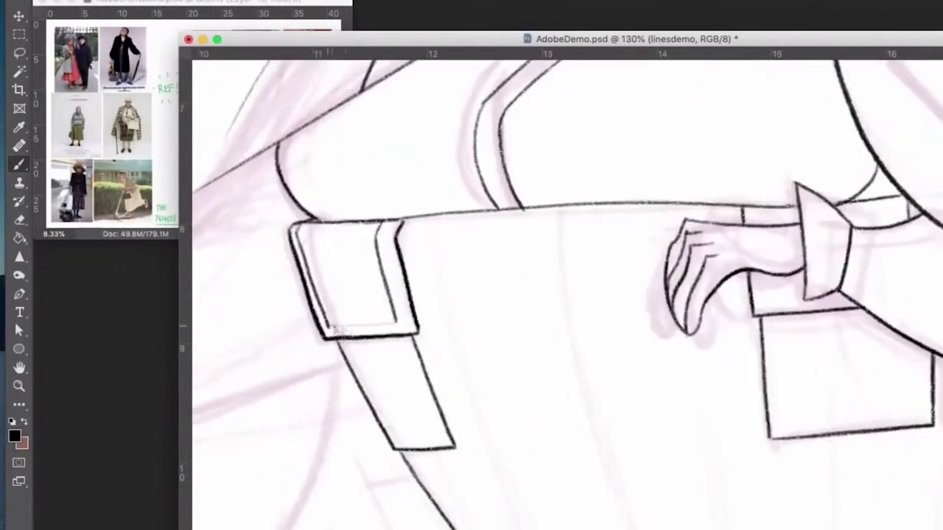
scroll(568, 295, down, 6)
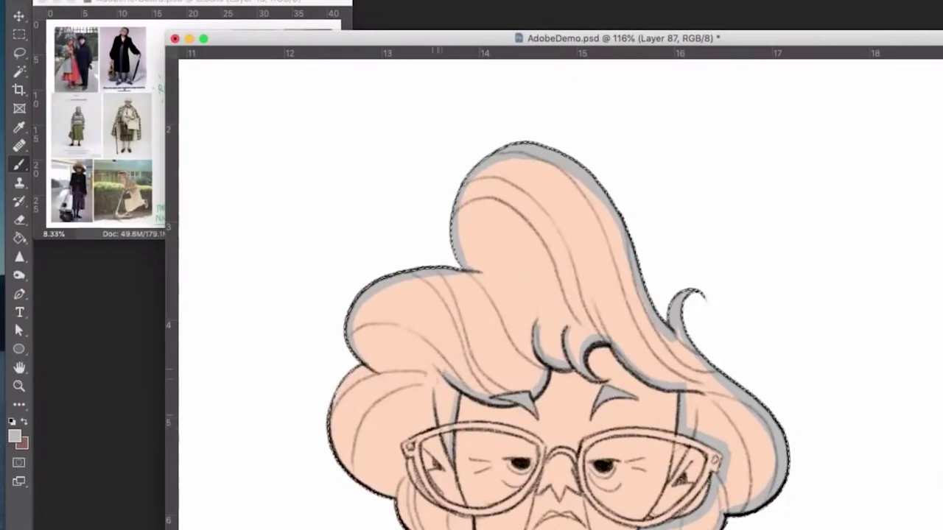